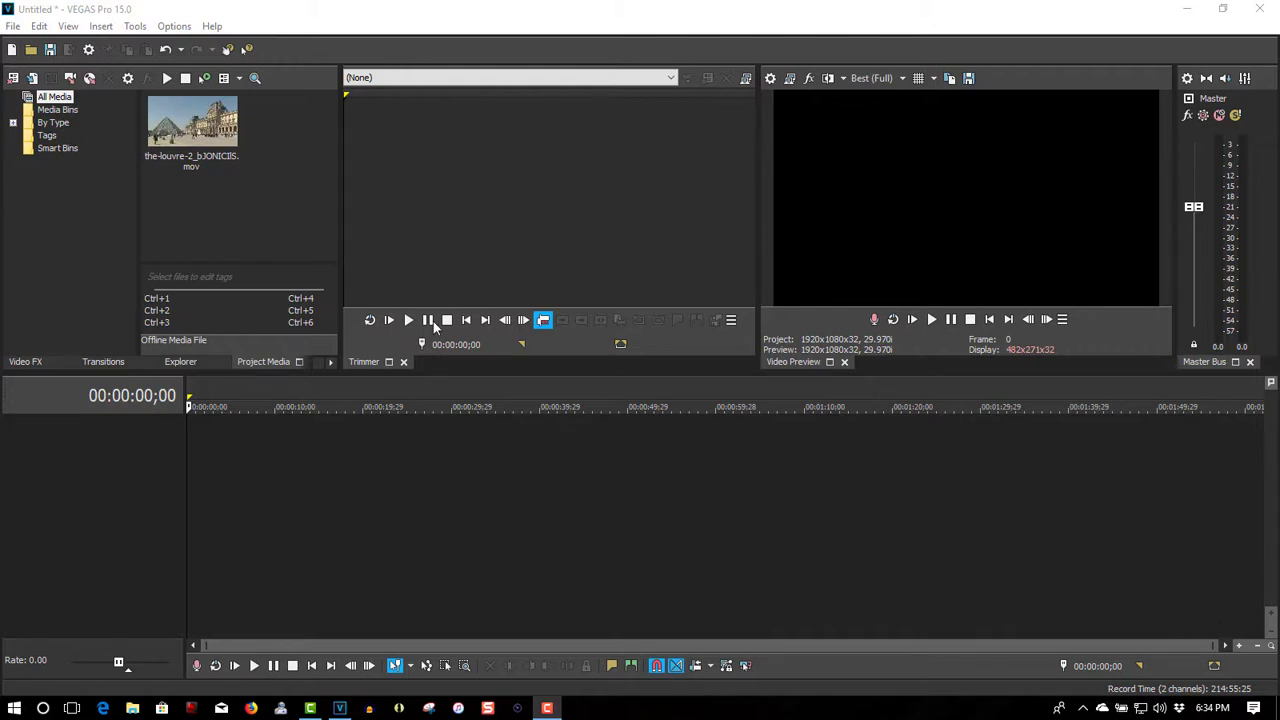
- Add the Louvre clip to the timeline start and match project settings to it
{"action": "left_click_drag", "start_coordinate": [197, 124], "coordinate": [183, 456]}
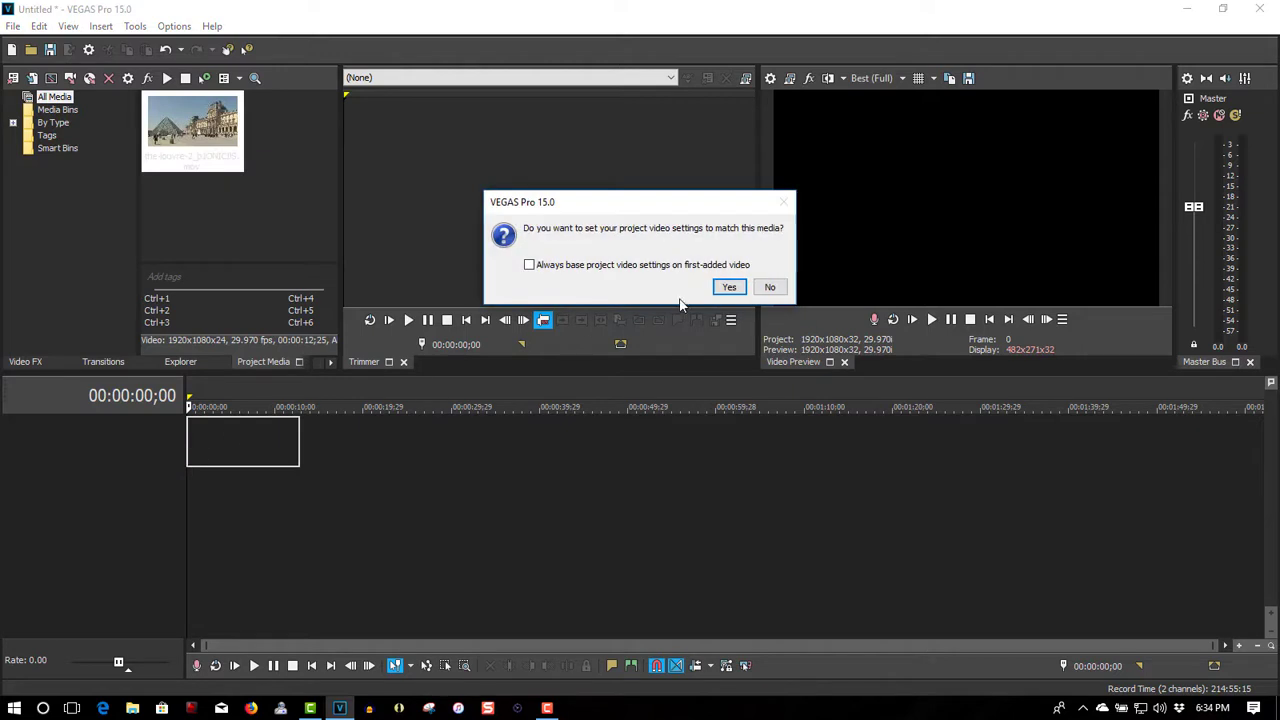
{"action": "left_click", "coordinate": [729, 288]}
{"action": "left_click_drag", "start_coordinate": [190, 133], "coordinate": [193, 519]}
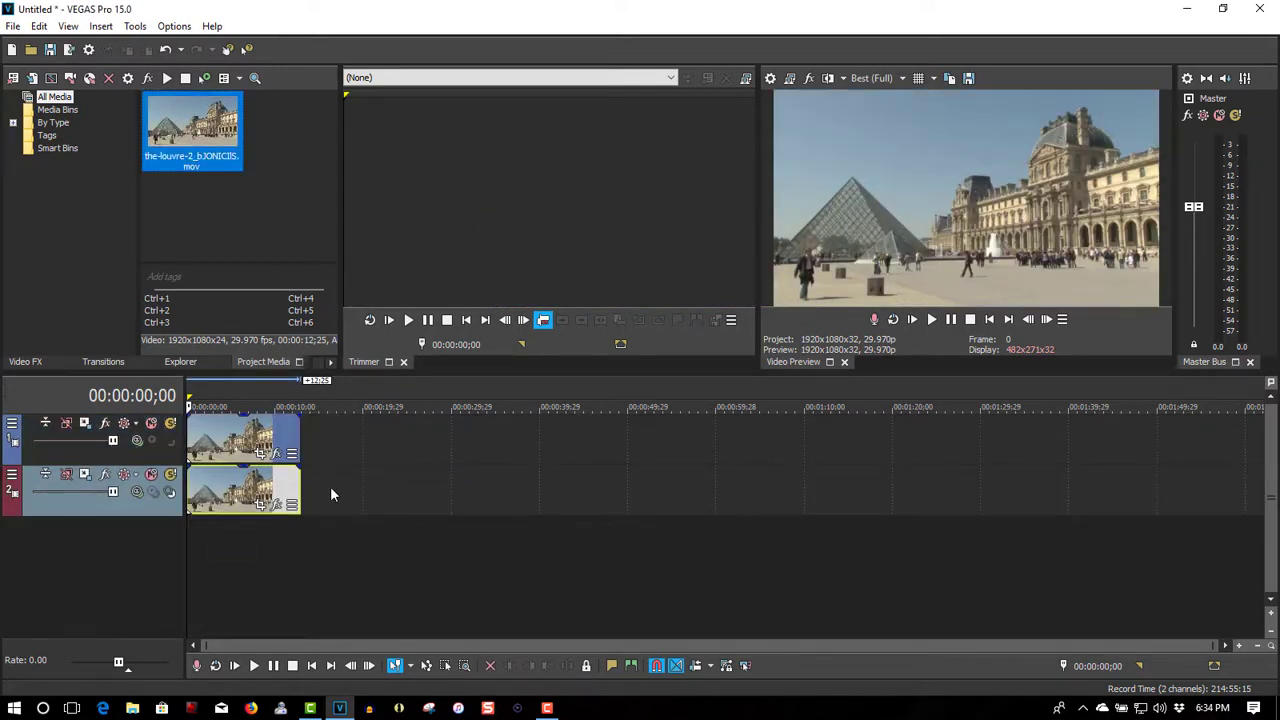
- Insert a new video track and move the Louvre clip onto the top track
{"action": "right_click", "coordinate": [318, 462]}
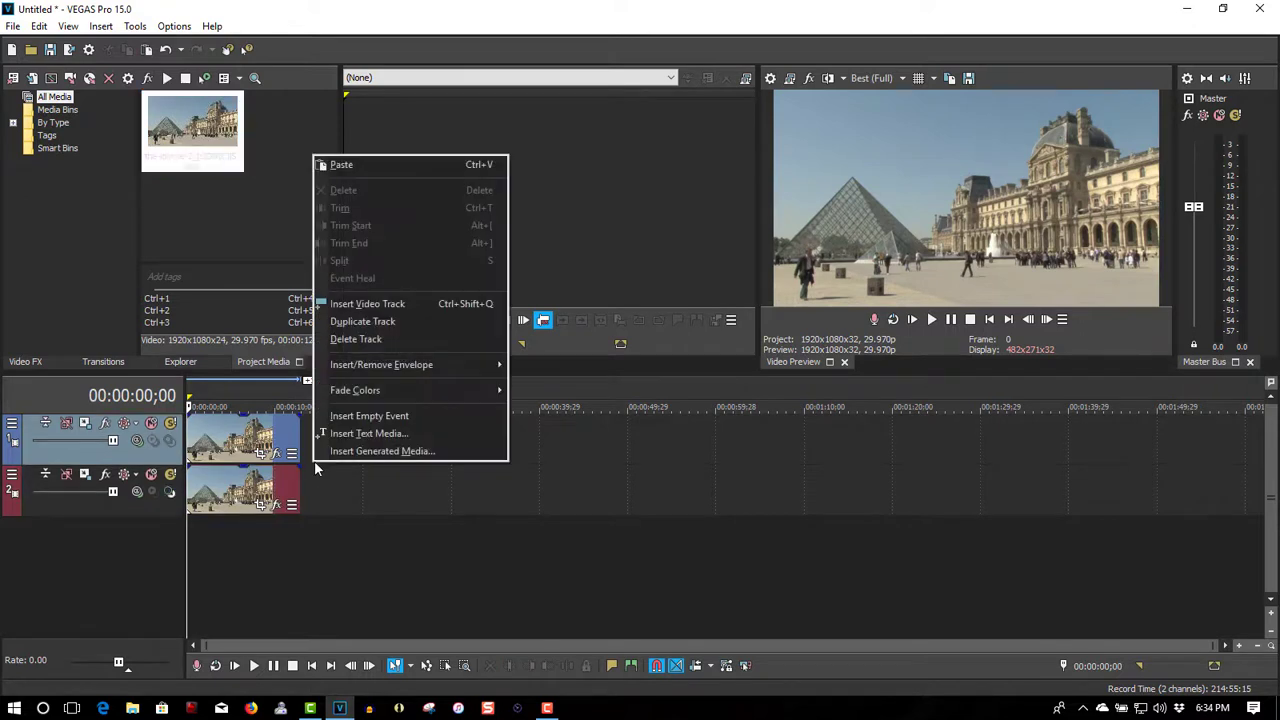
{"action": "left_click", "coordinate": [355, 306]}
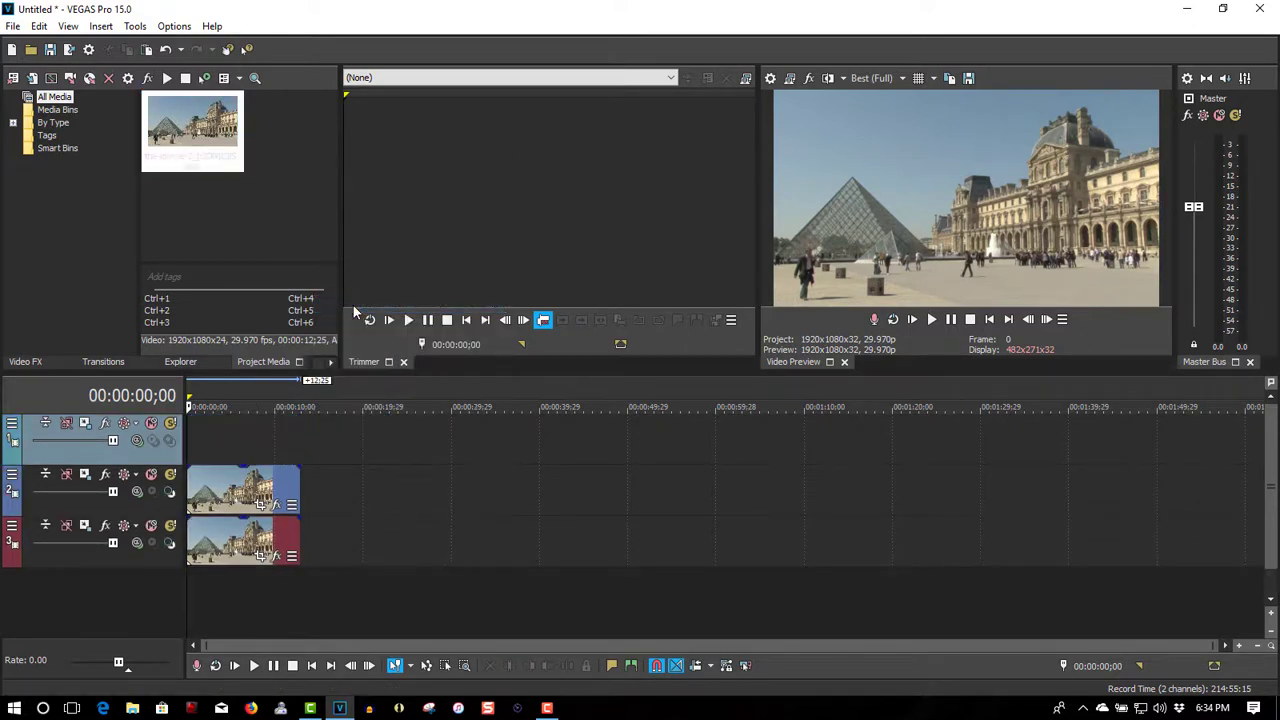
{"action": "left_click_drag", "start_coordinate": [255, 495], "coordinate": [247, 446]}
- Set the playhead to 00:00:05;05 and reveal the hidden docked windows
{"action": "left_click", "coordinate": [232, 490]}
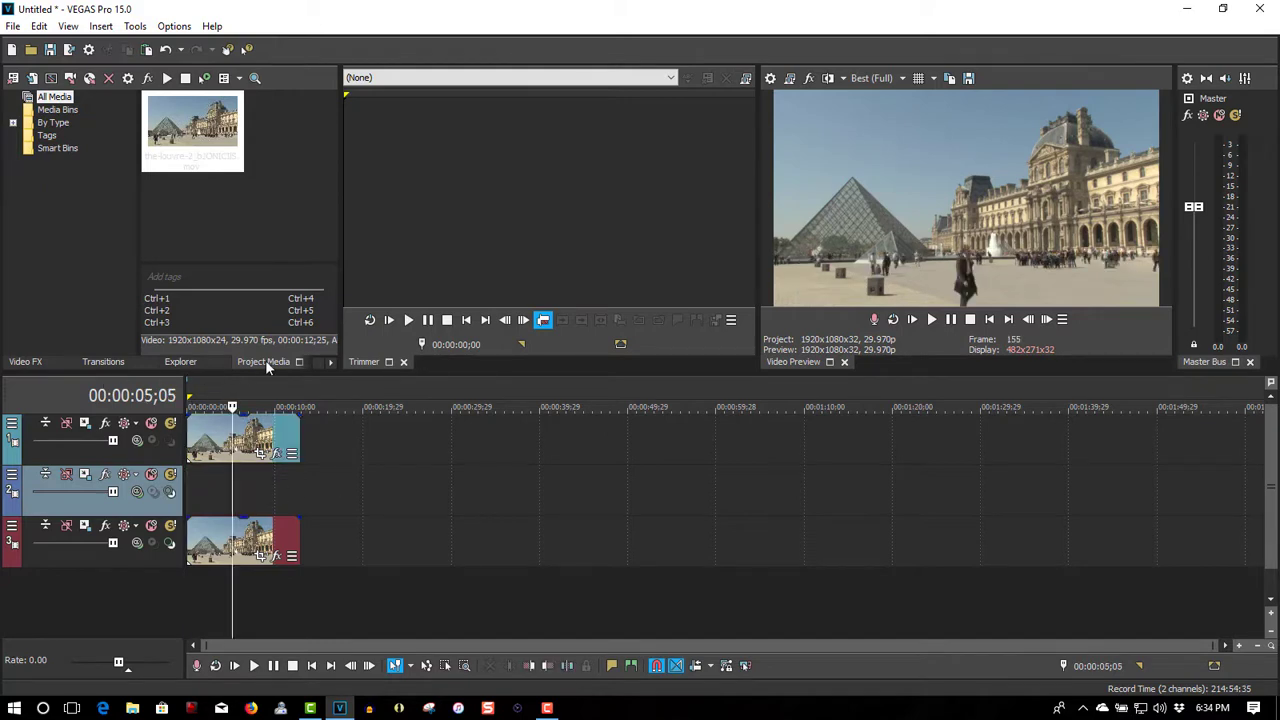
{"action": "left_click", "coordinate": [331, 363]}
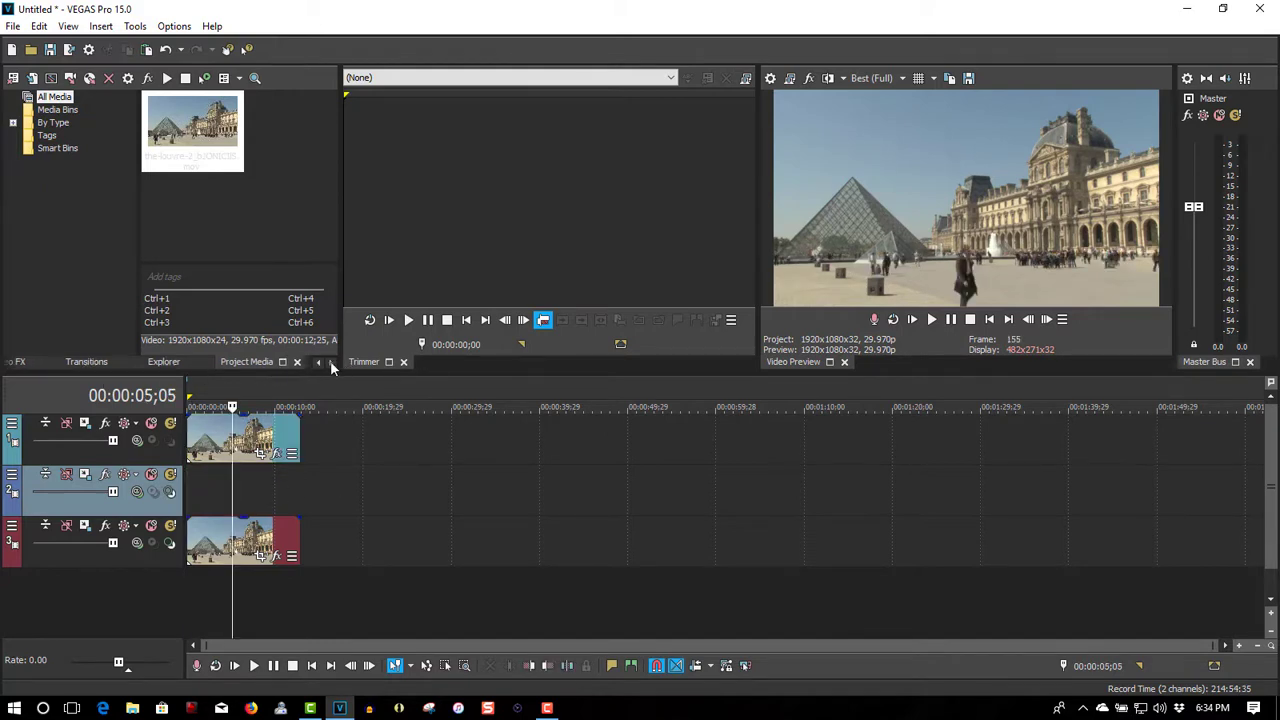
{"action": "left_click", "coordinate": [331, 363]}
{"action": "left_click", "coordinate": [317, 363]}
{"action": "left_click", "coordinate": [318, 364]}
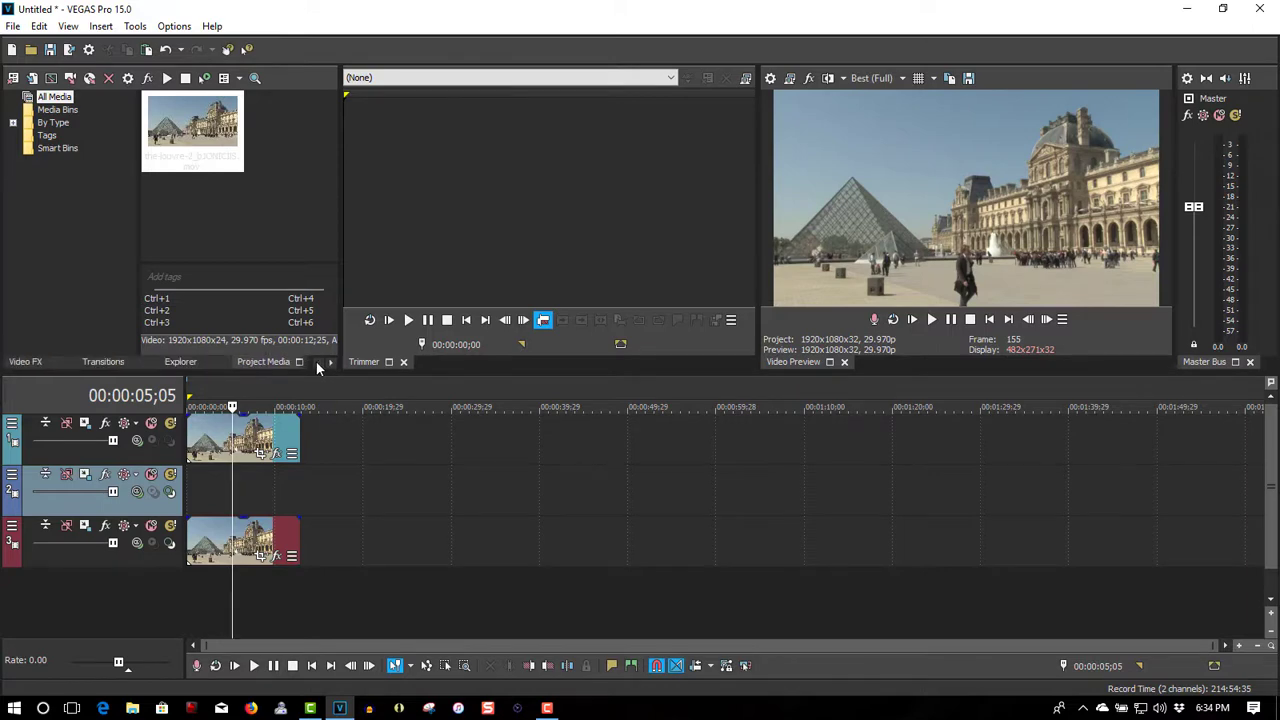
- From Media Generators, drag the (Legacy) Text Default Text preset onto track 2
{"action": "left_click", "coordinate": [332, 362]}
{"action": "left_click", "coordinate": [333, 361]}
{"action": "left_click", "coordinate": [247, 364]}
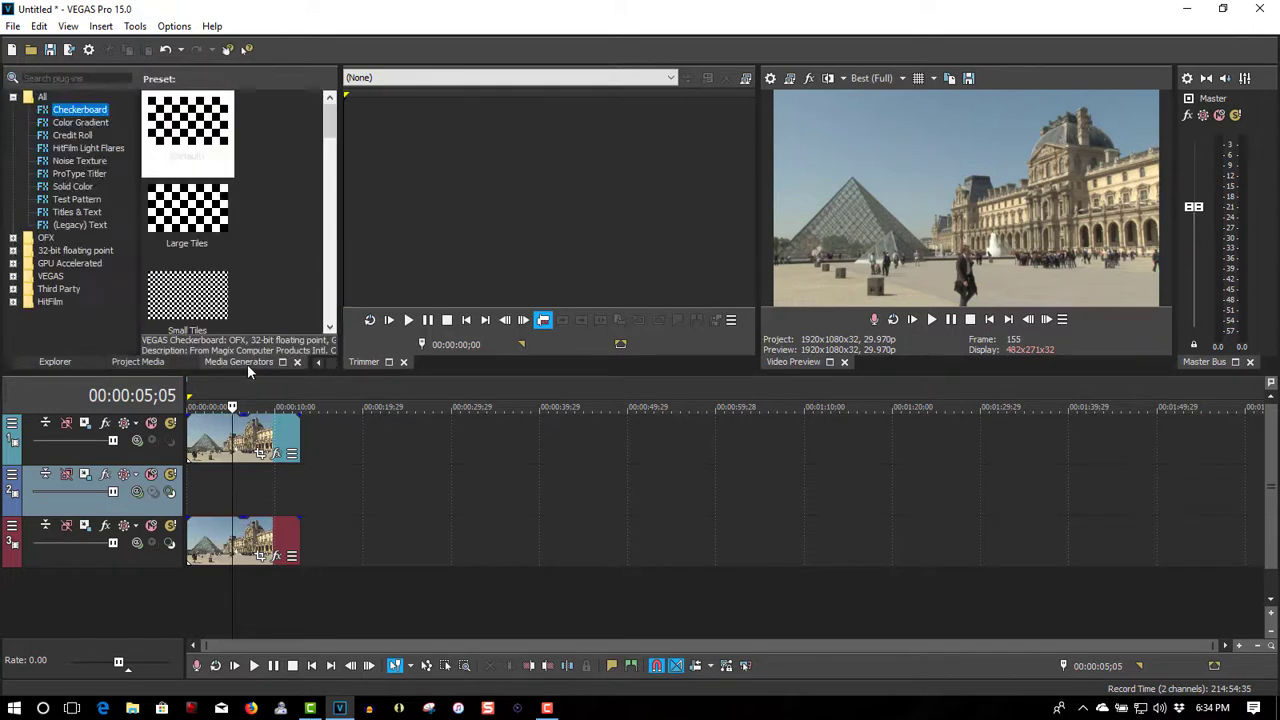
{"action": "left_click", "coordinate": [84, 228]}
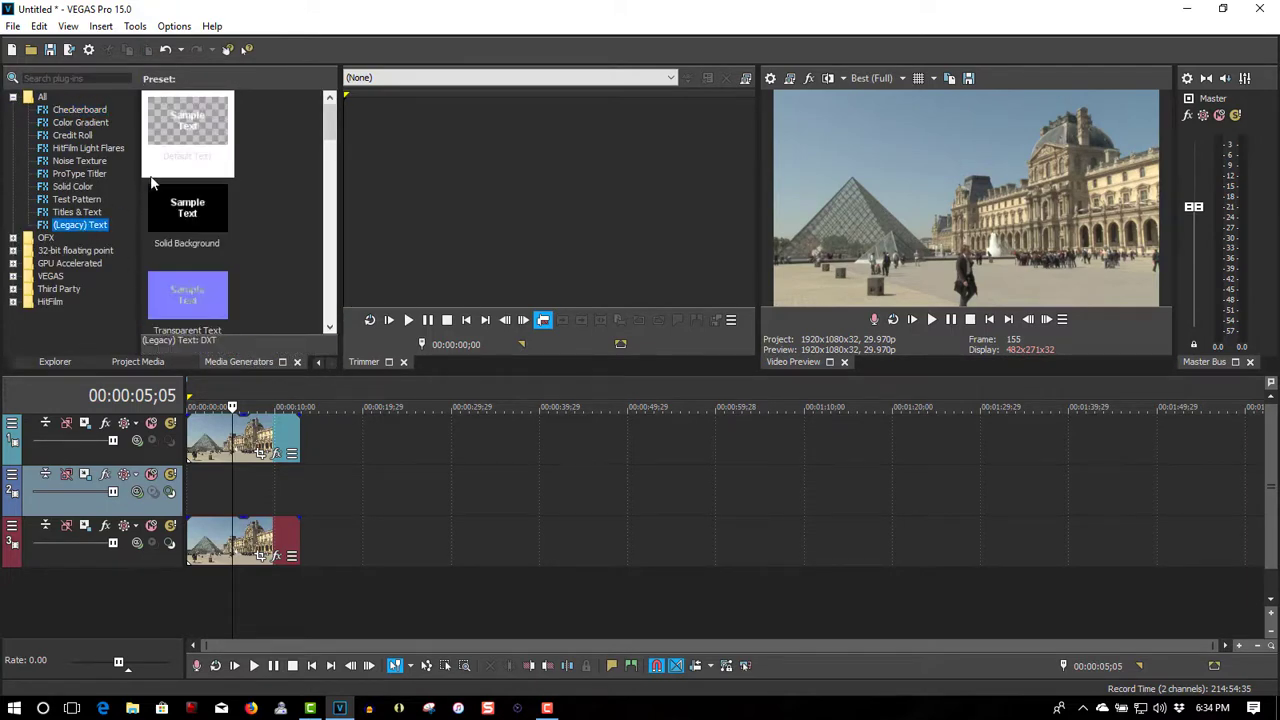
{"action": "left_click_drag", "start_coordinate": [183, 128], "coordinate": [198, 500]}
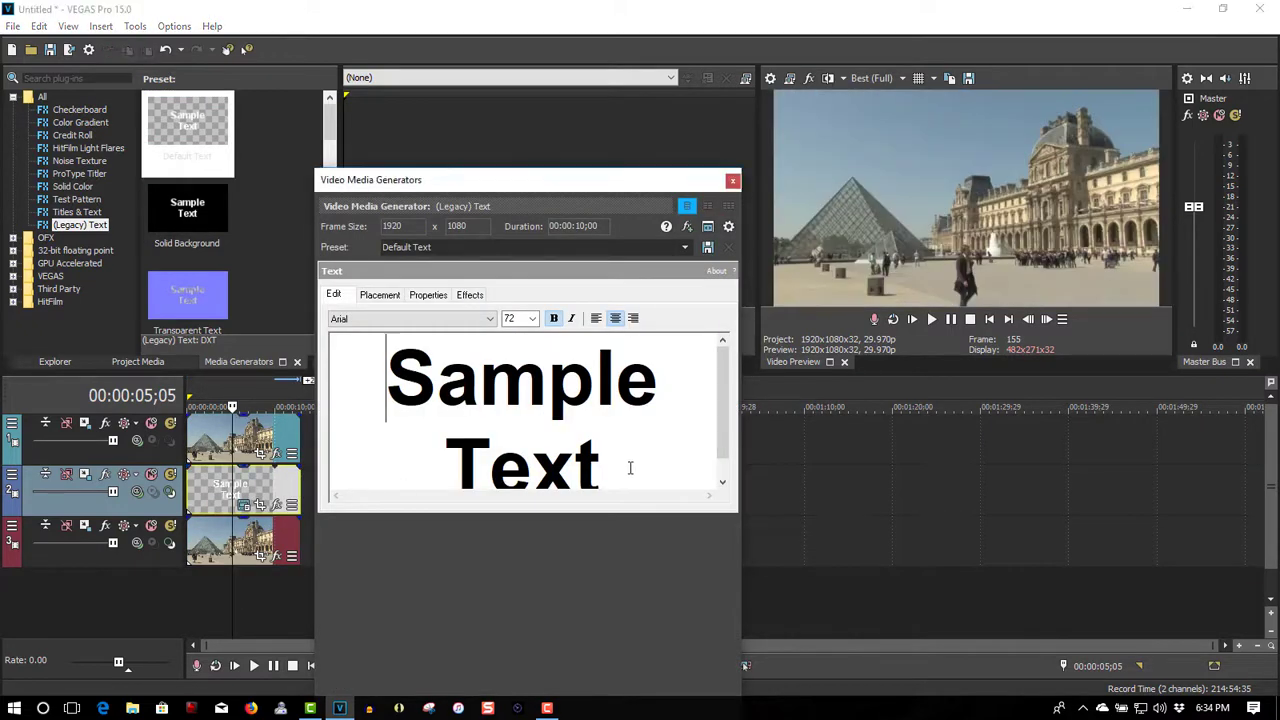
- Replace the sample text with THE LOUVRE and drag track 1's opacity down to 60%
{"action": "left_click_drag", "start_coordinate": [600, 466], "coordinate": [372, 369]}
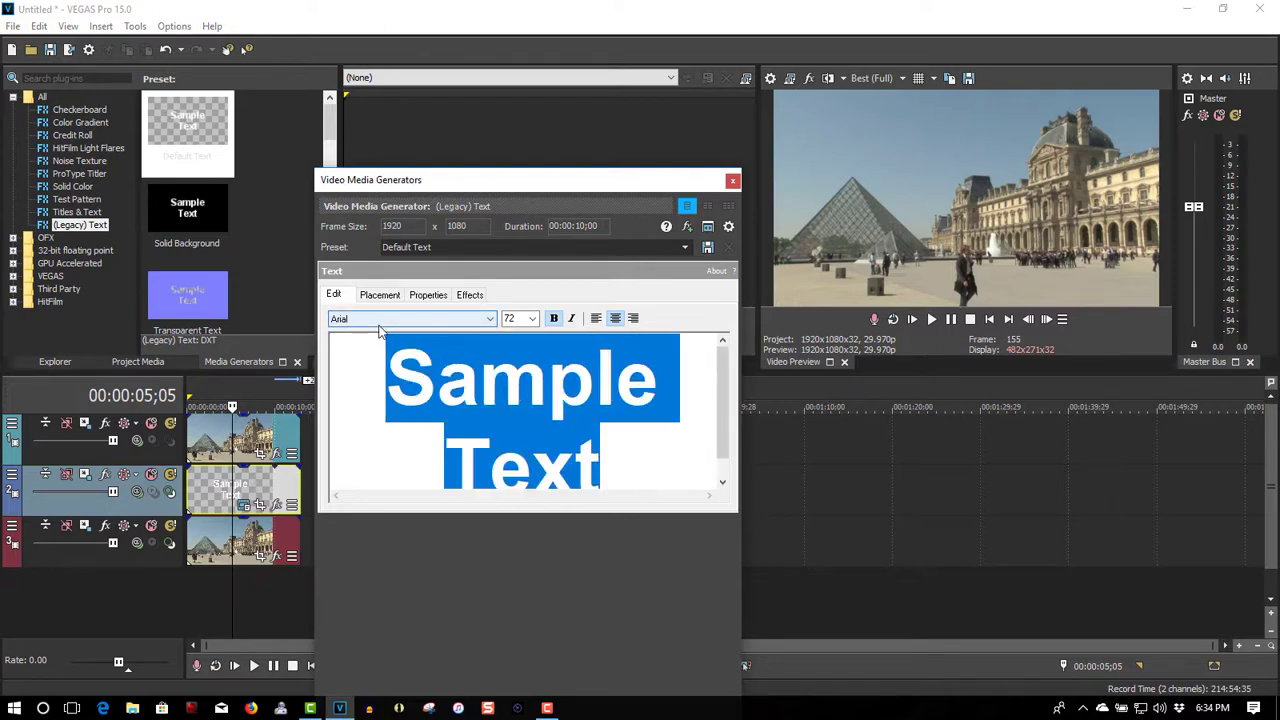
{"action": "type", "text": "THE"}
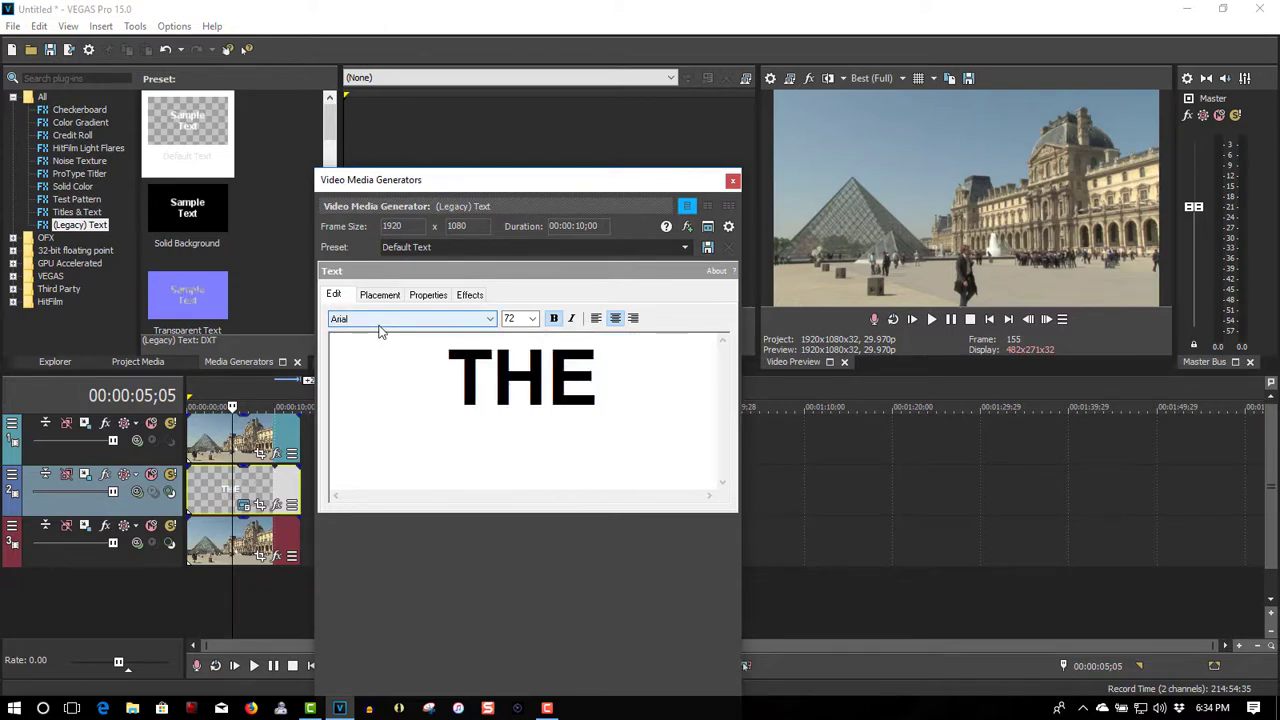
{"action": "type", "text": " LO"}
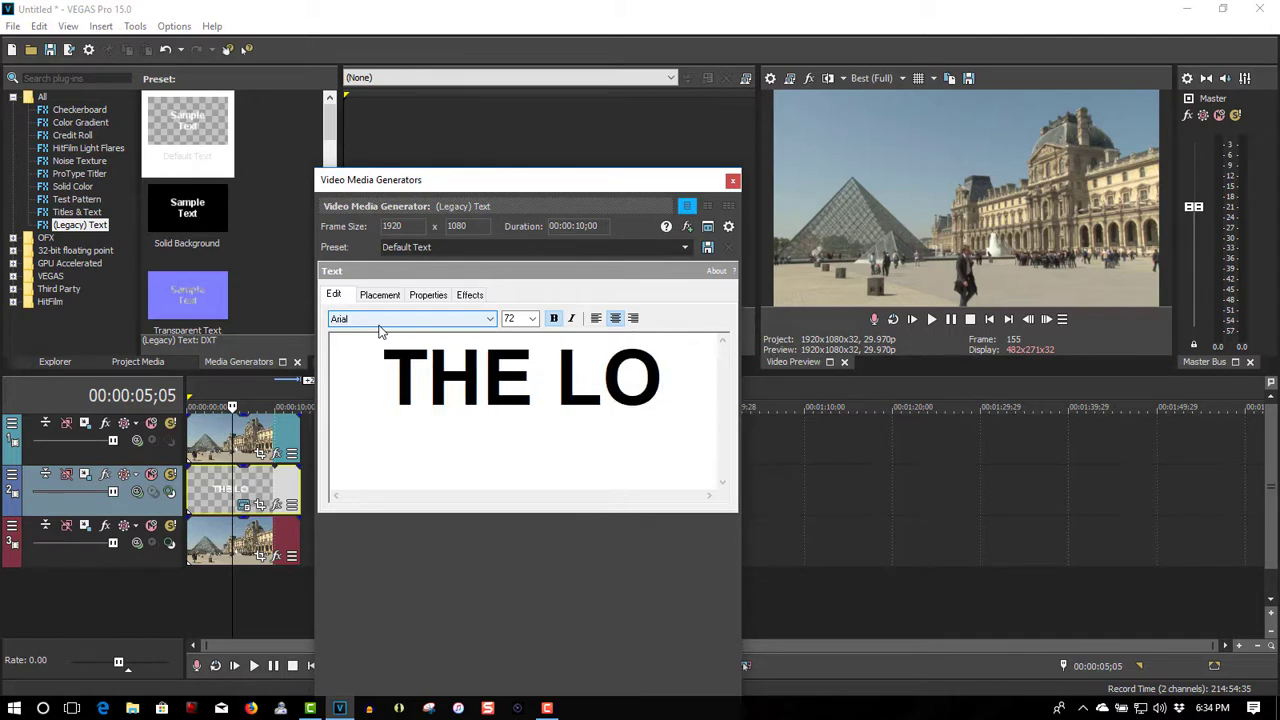
{"action": "type", "text": "UVR"}
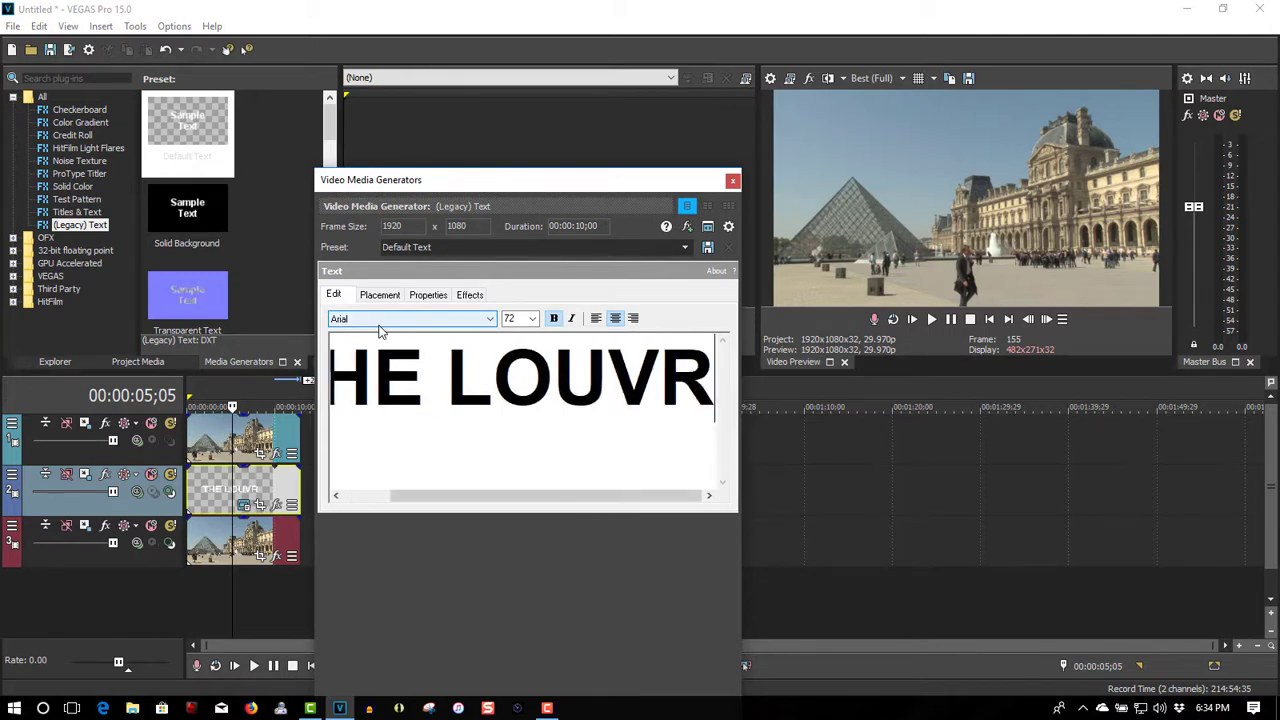
{"action": "type", "text": "E"}
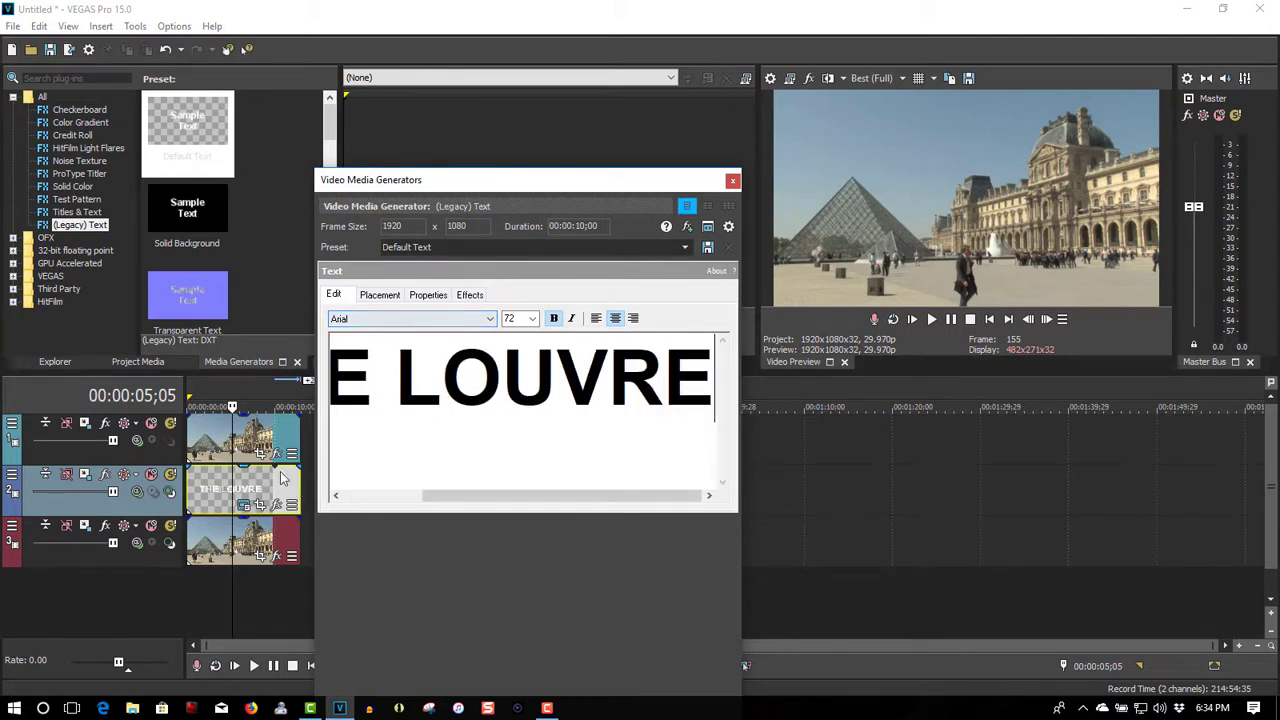
{"action": "left_click", "coordinate": [247, 422]}
{"action": "left_click_drag", "start_coordinate": [247, 422], "coordinate": [246, 462]}
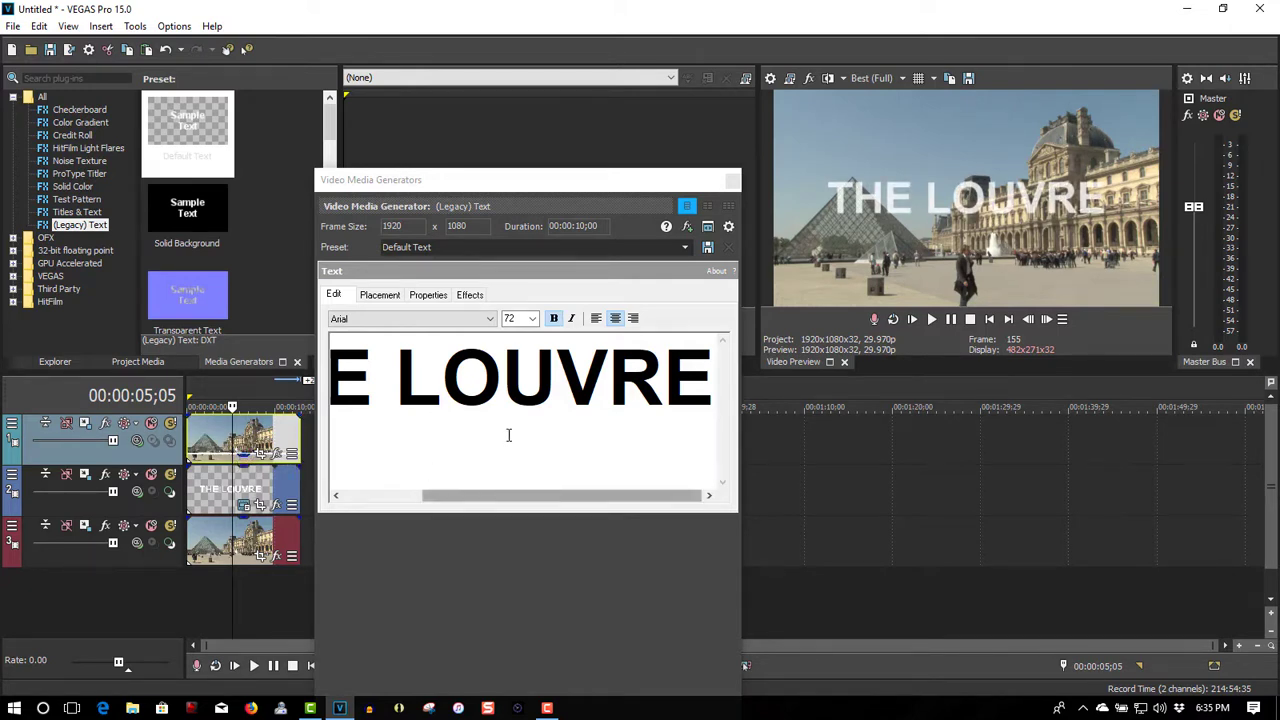
- On the Properties tab, drag the text Scaling slider down to 0.833
{"action": "left_click", "coordinate": [424, 296]}
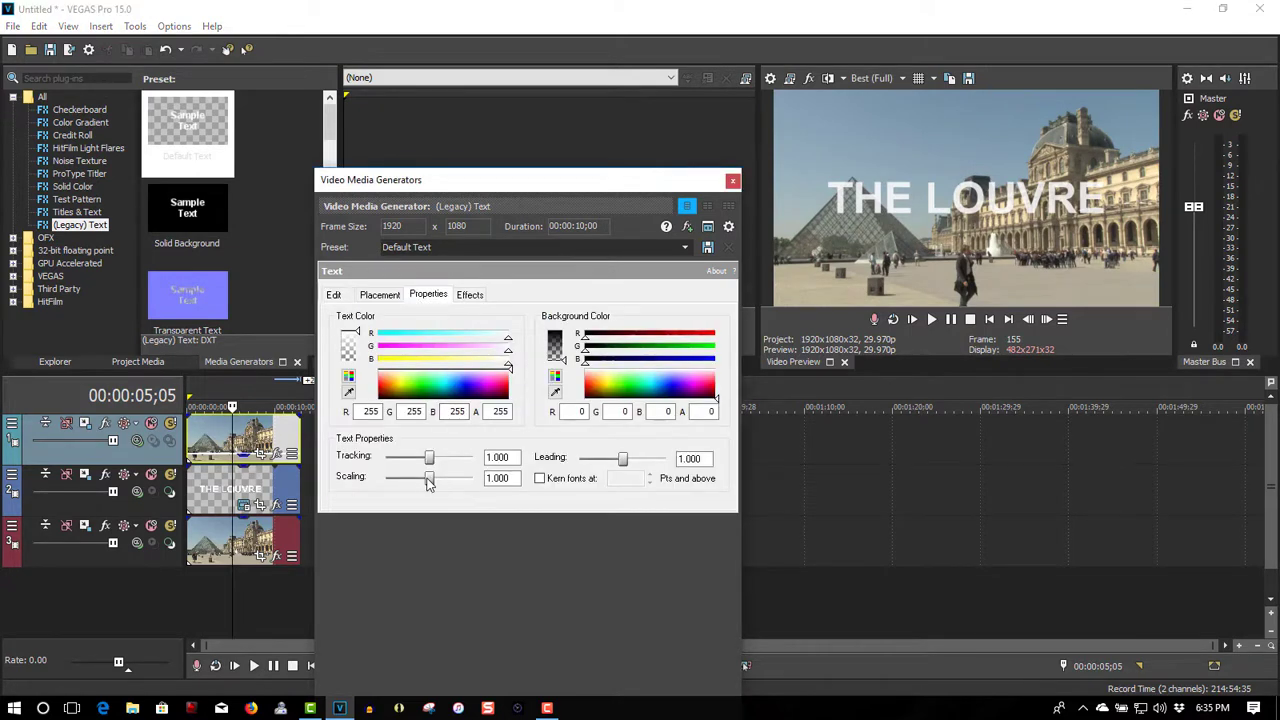
{"action": "left_click_drag", "start_coordinate": [428, 482], "coordinate": [421, 482]}
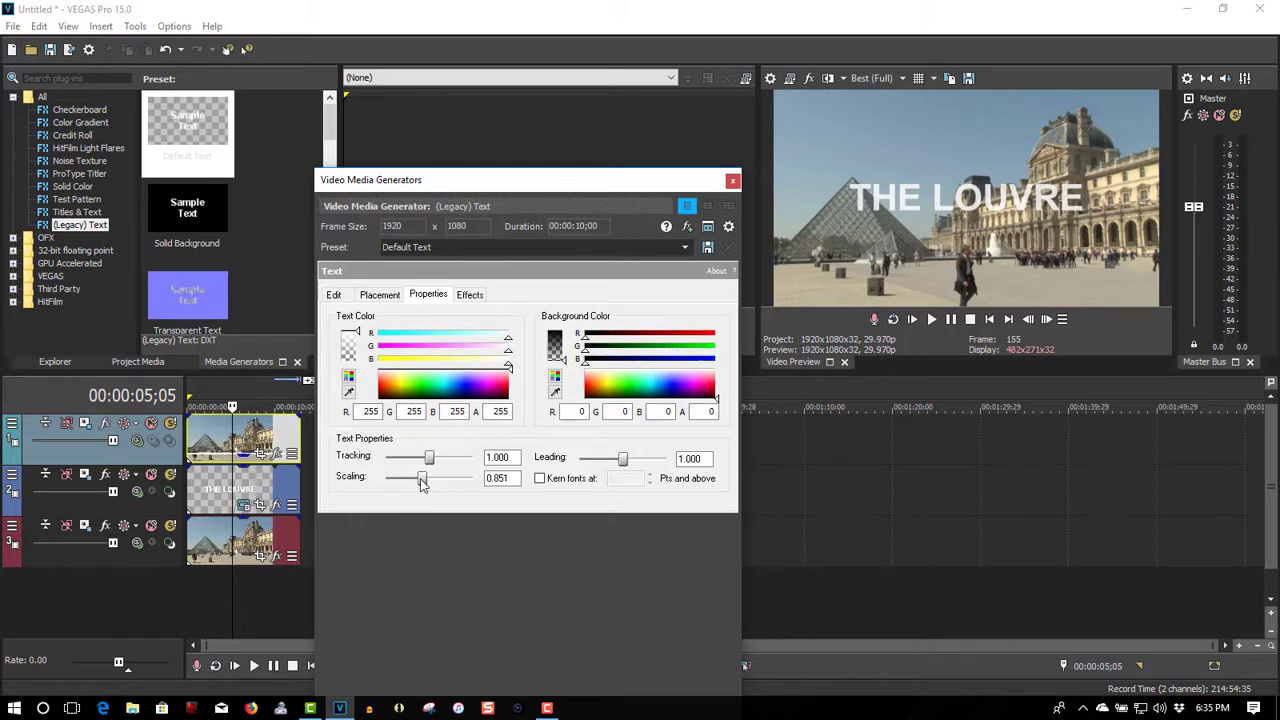
{"action": "left_click_drag", "start_coordinate": [421, 482], "coordinate": [420, 482]}
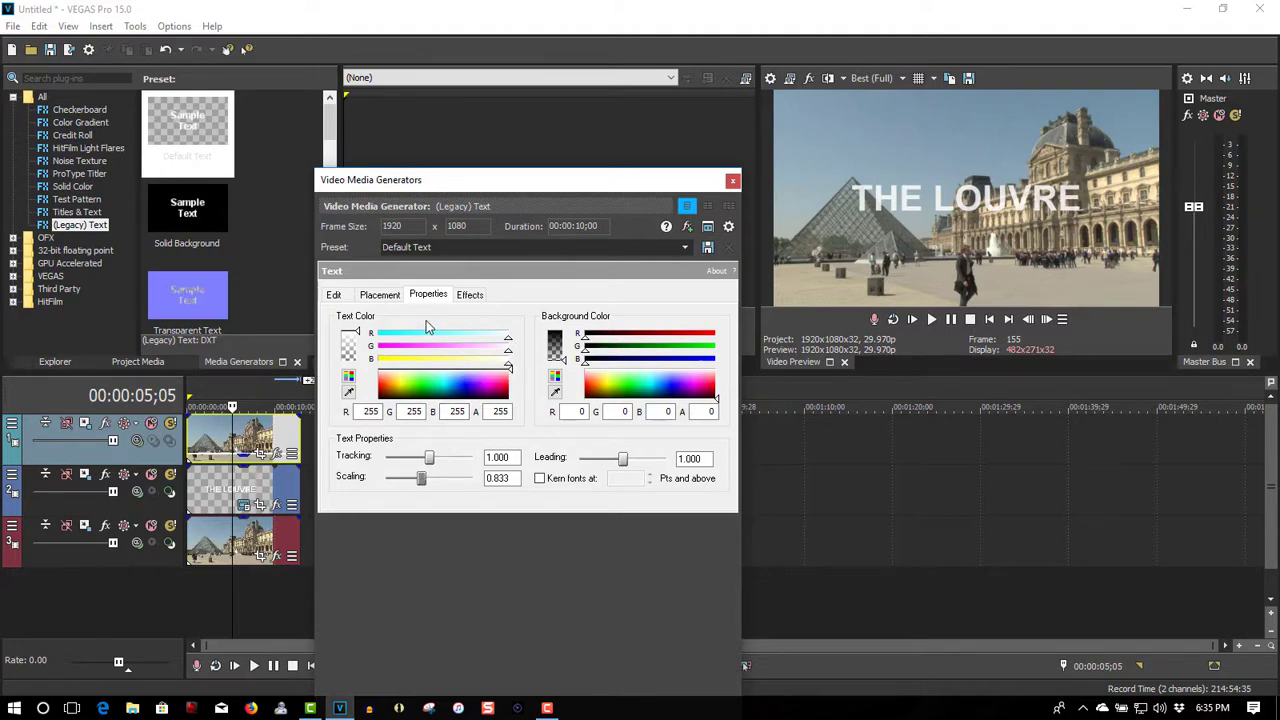
- On the Placement tab, drag the title left and down to X -0.346, Y 0.087
{"action": "left_click", "coordinate": [390, 297]}
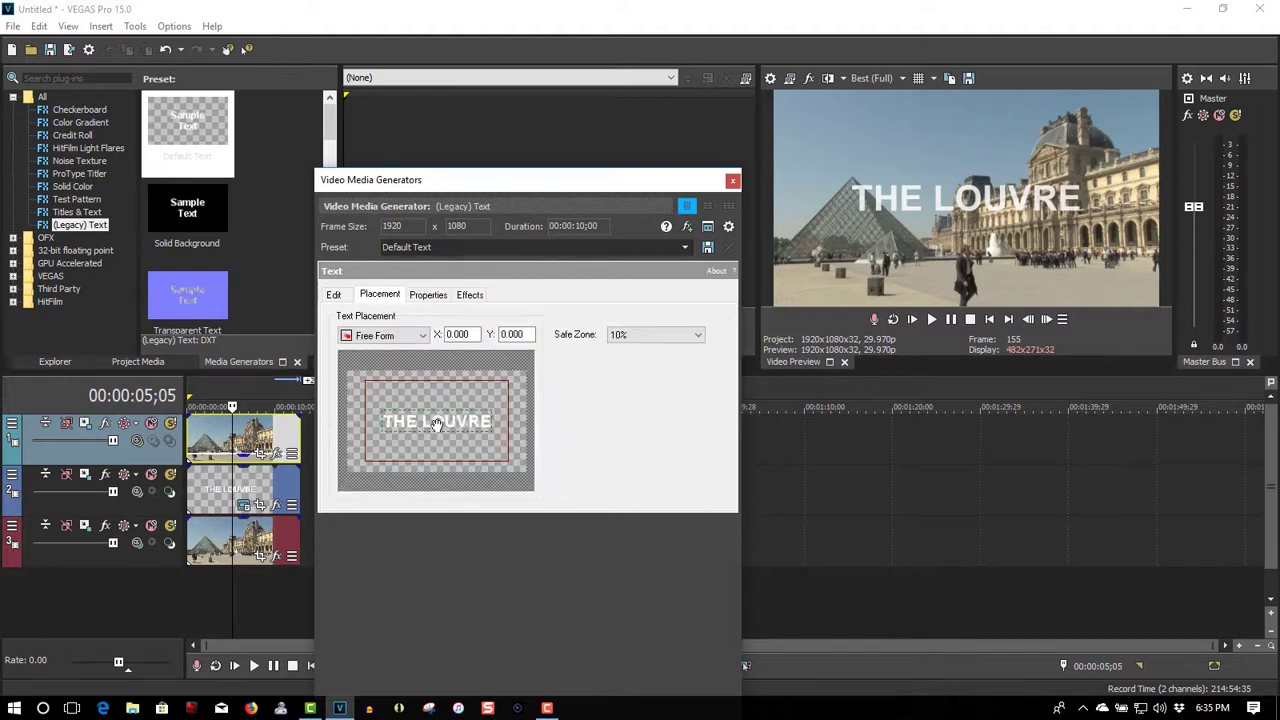
{"action": "left_click_drag", "start_coordinate": [436, 423], "coordinate": [405, 427]}
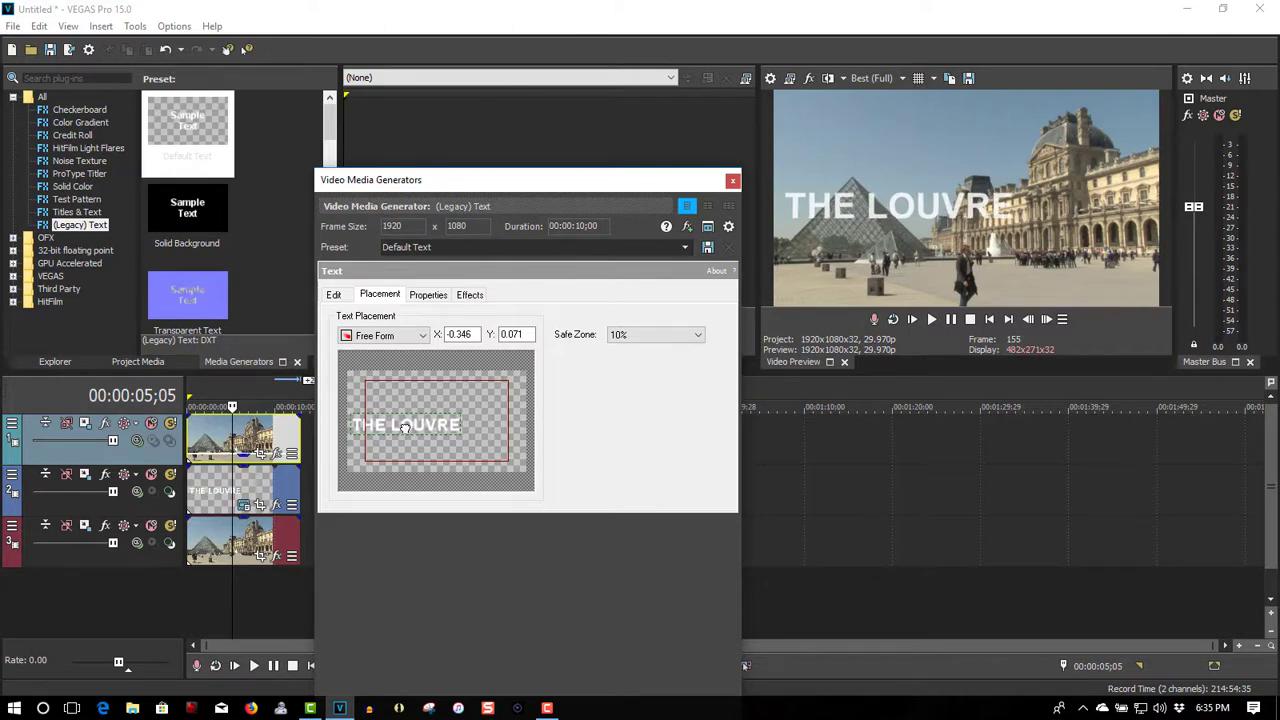
{"action": "left_click_drag", "start_coordinate": [405, 427], "coordinate": [404, 428]}
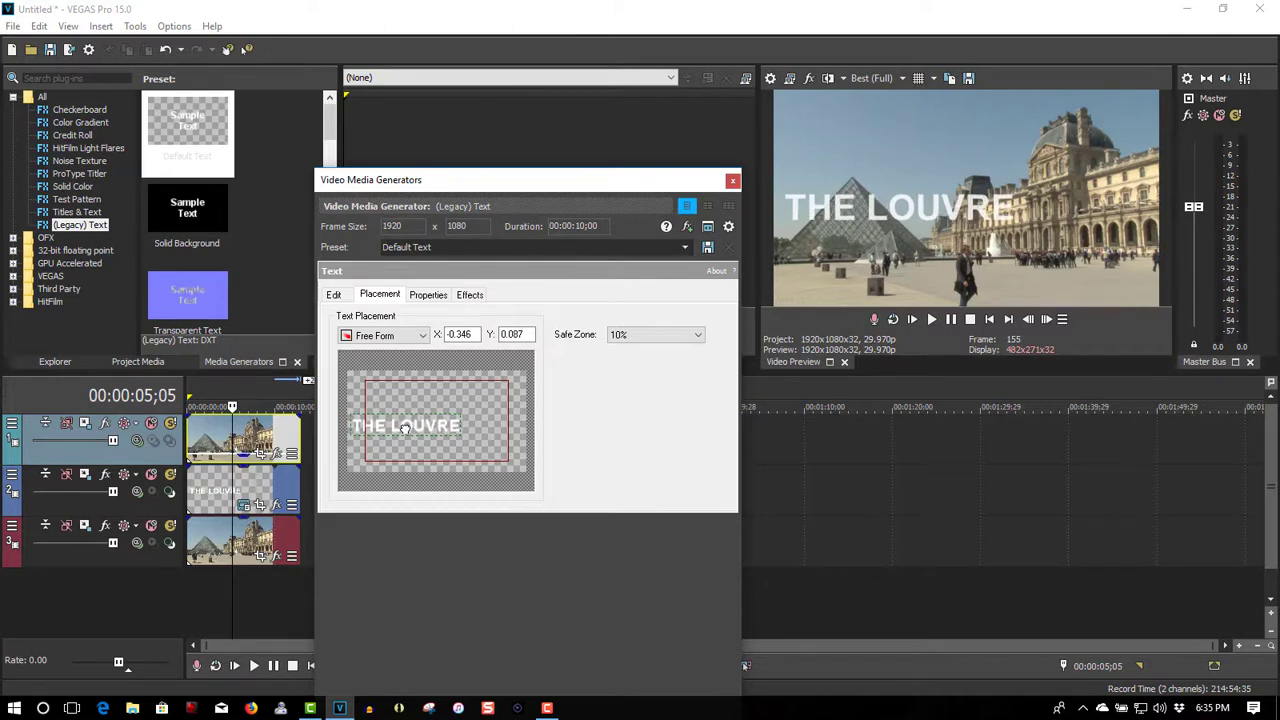
- Close the text generator, return to start, restore track 1's opacity to 100%, open Event Pan/Crop
{"action": "left_click", "coordinate": [734, 182]}
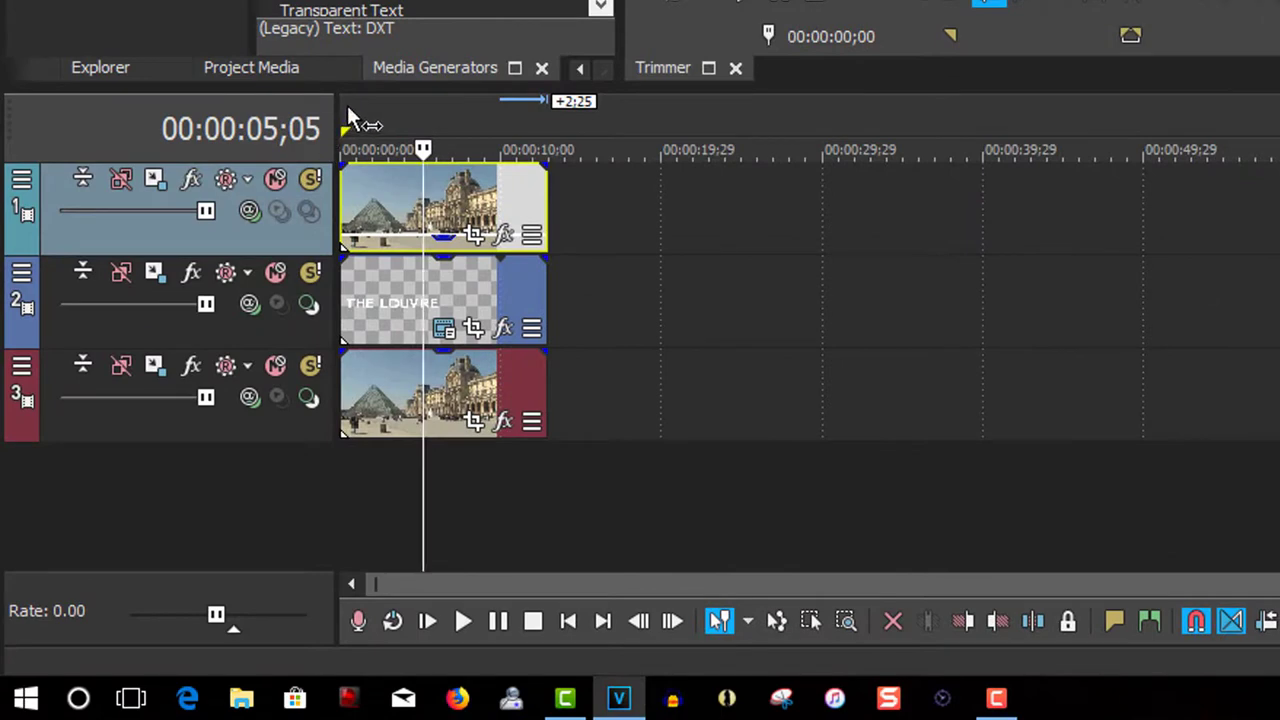
{"action": "left_click", "coordinate": [343, 116]}
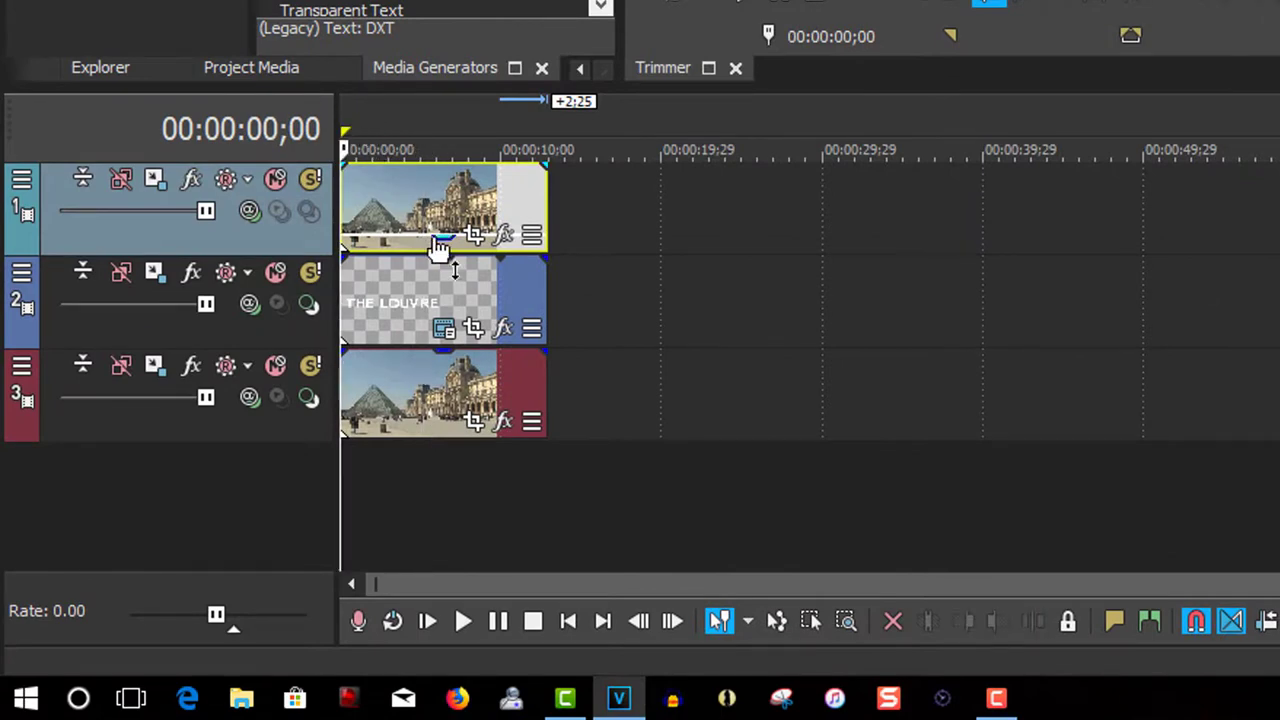
{"action": "left_click_drag", "start_coordinate": [445, 243], "coordinate": [455, 170]}
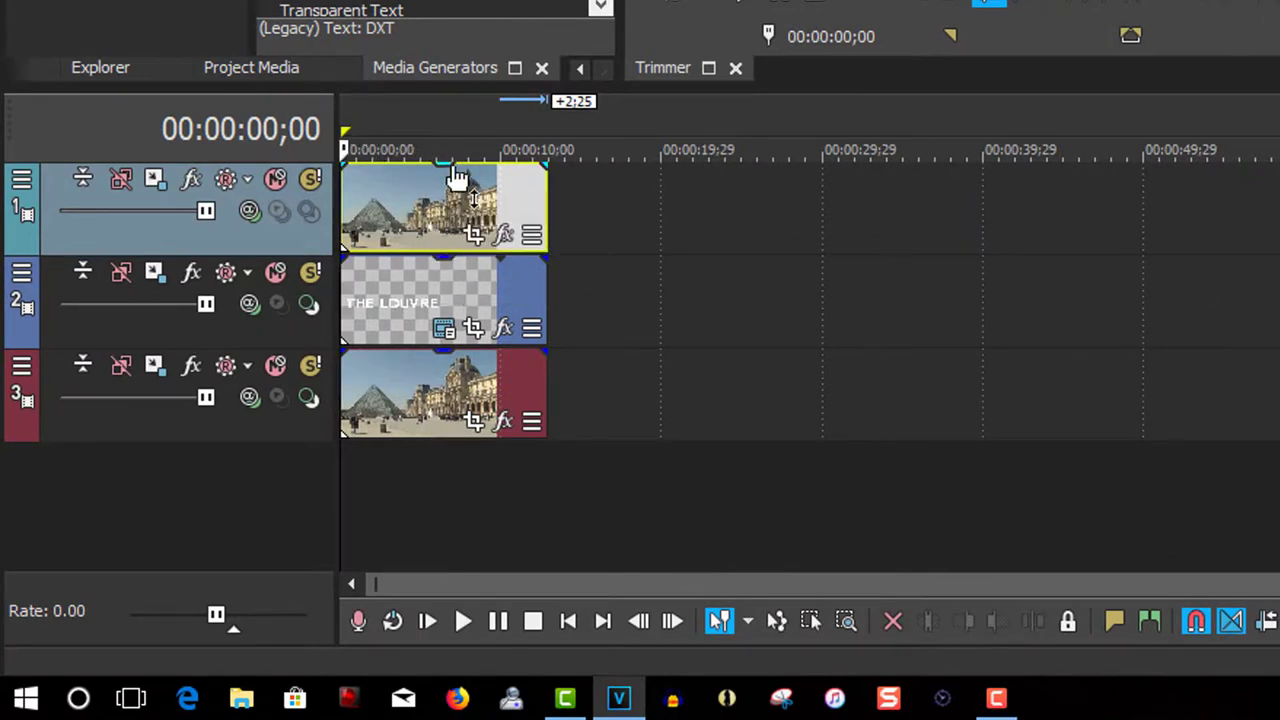
{"action": "left_click", "coordinate": [475, 237]}
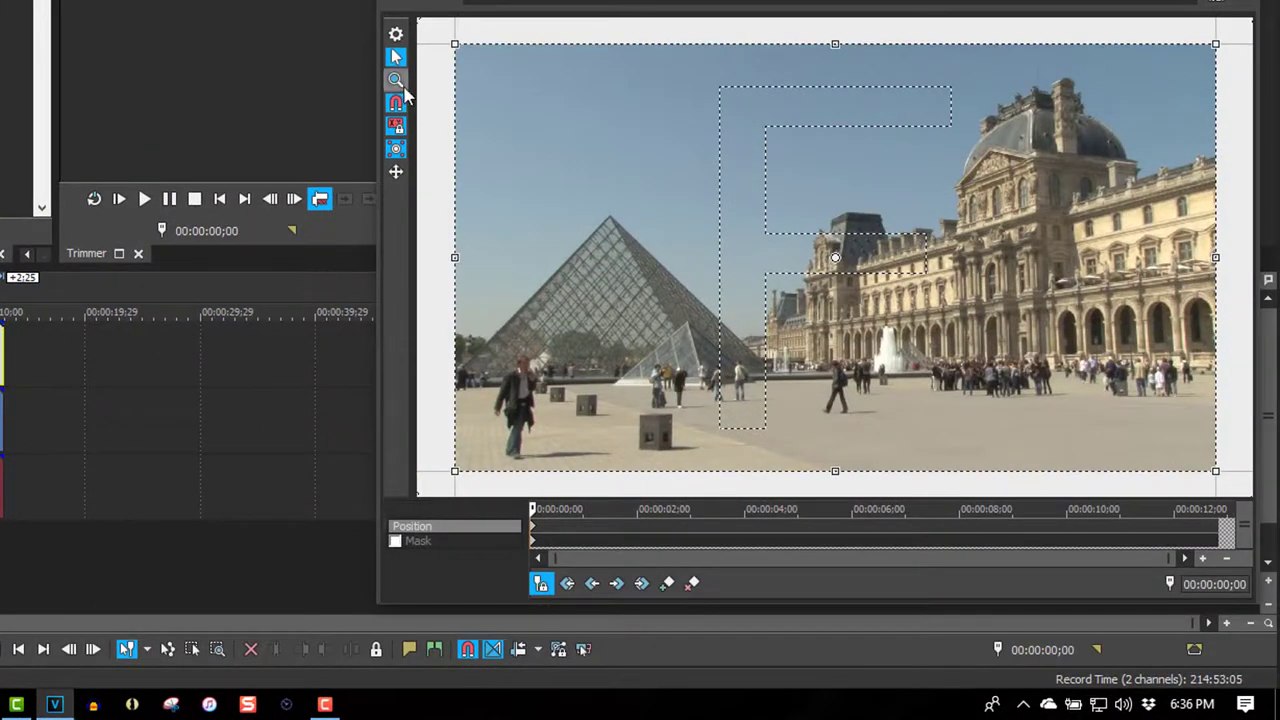
- Enable Mask and draw a triangle through the left edge, pyramid apex and right base
{"action": "left_click", "coordinate": [395, 541]}
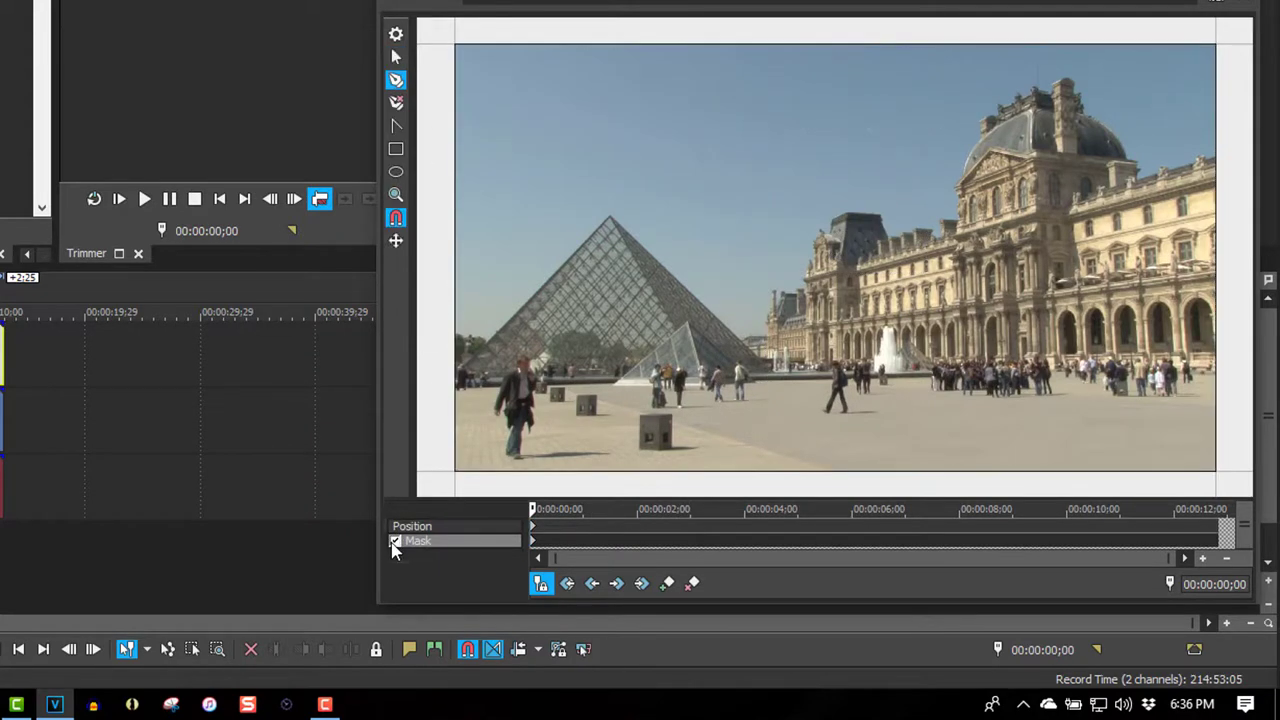
{"action": "left_click", "coordinate": [395, 82]}
{"action": "left_click", "coordinate": [457, 372]}
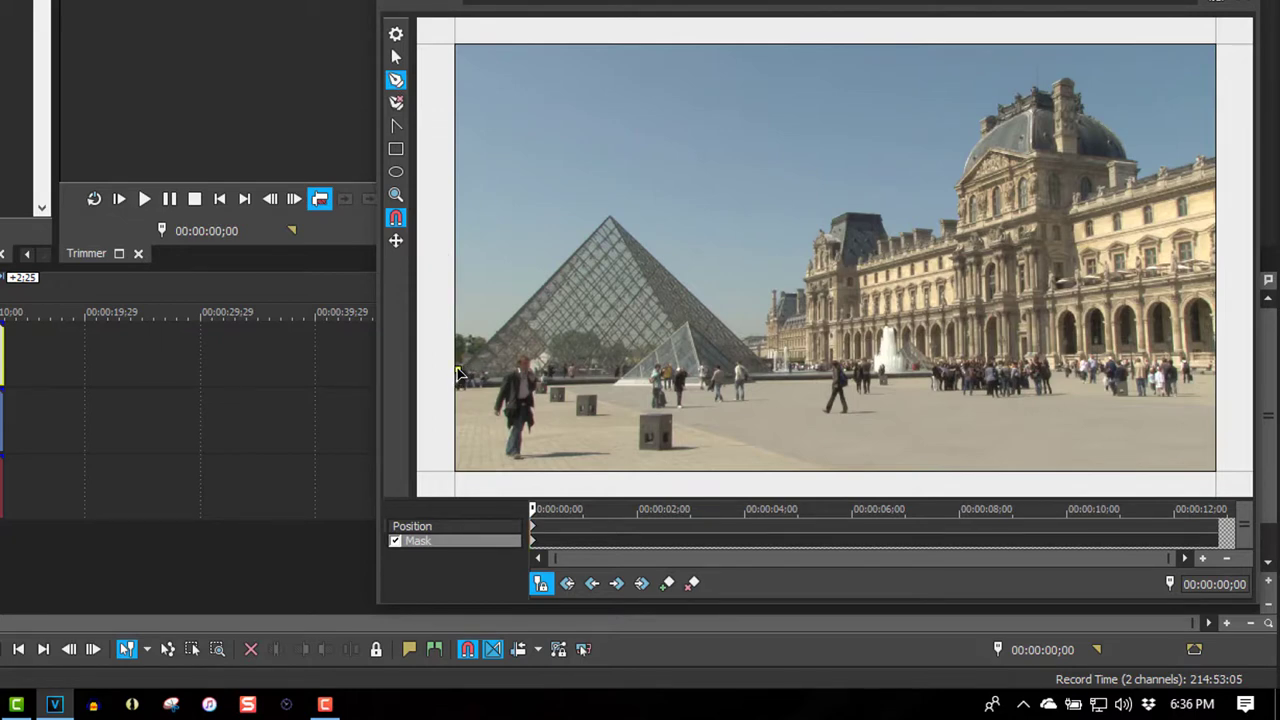
{"action": "left_click", "coordinate": [609, 218]}
{"action": "left_click", "coordinate": [755, 359]}
{"action": "left_click", "coordinate": [459, 370]}
{"action": "left_click", "coordinate": [459, 371]}
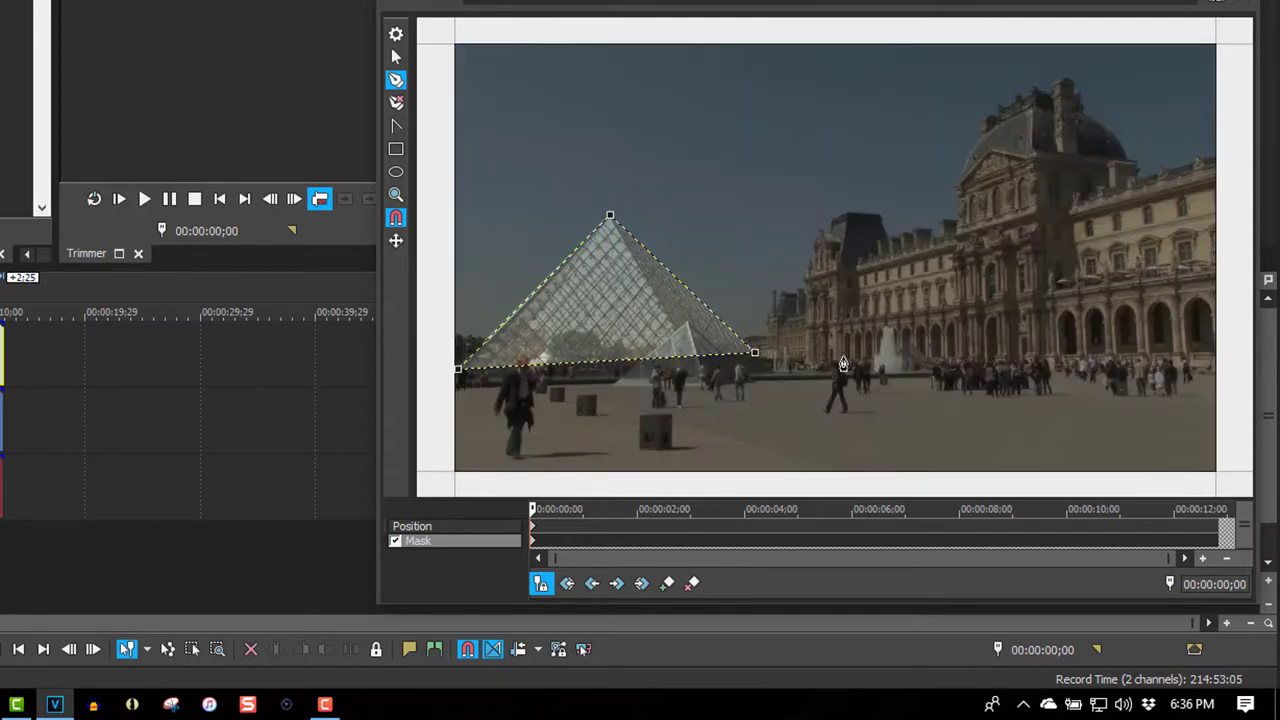
{"action": "left_click", "coordinate": [1238, 10]}
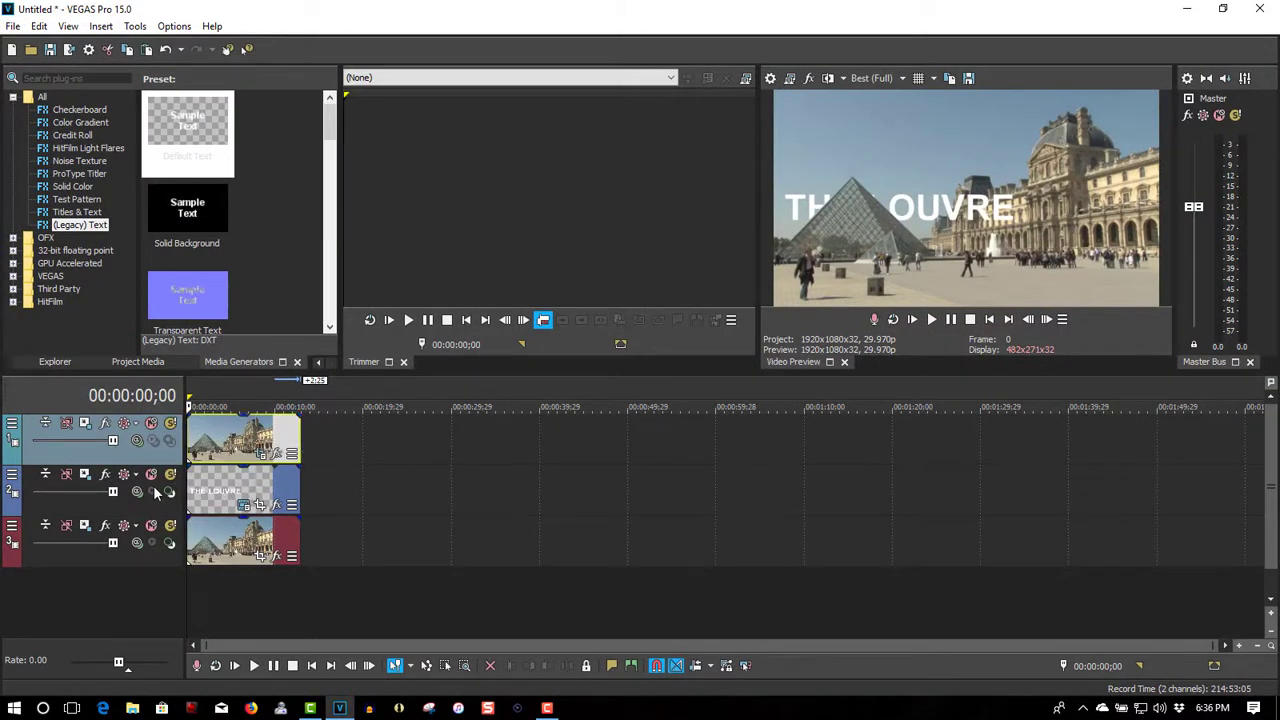
- In track 2's Track Motion, keyframe the title's position at 00:00:05;02 up to Y 430.56
{"action": "left_click", "coordinate": [85, 476]}
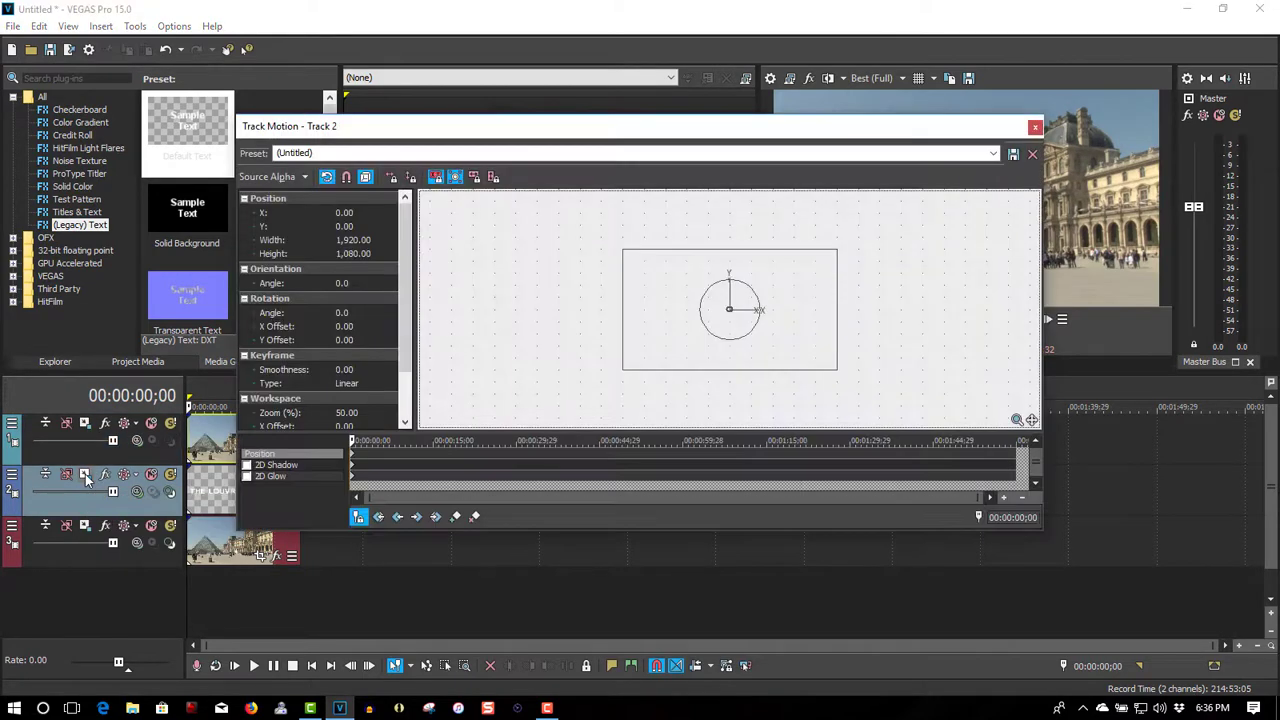
{"action": "left_click_drag", "start_coordinate": [600, 138], "coordinate": [805, 368]}
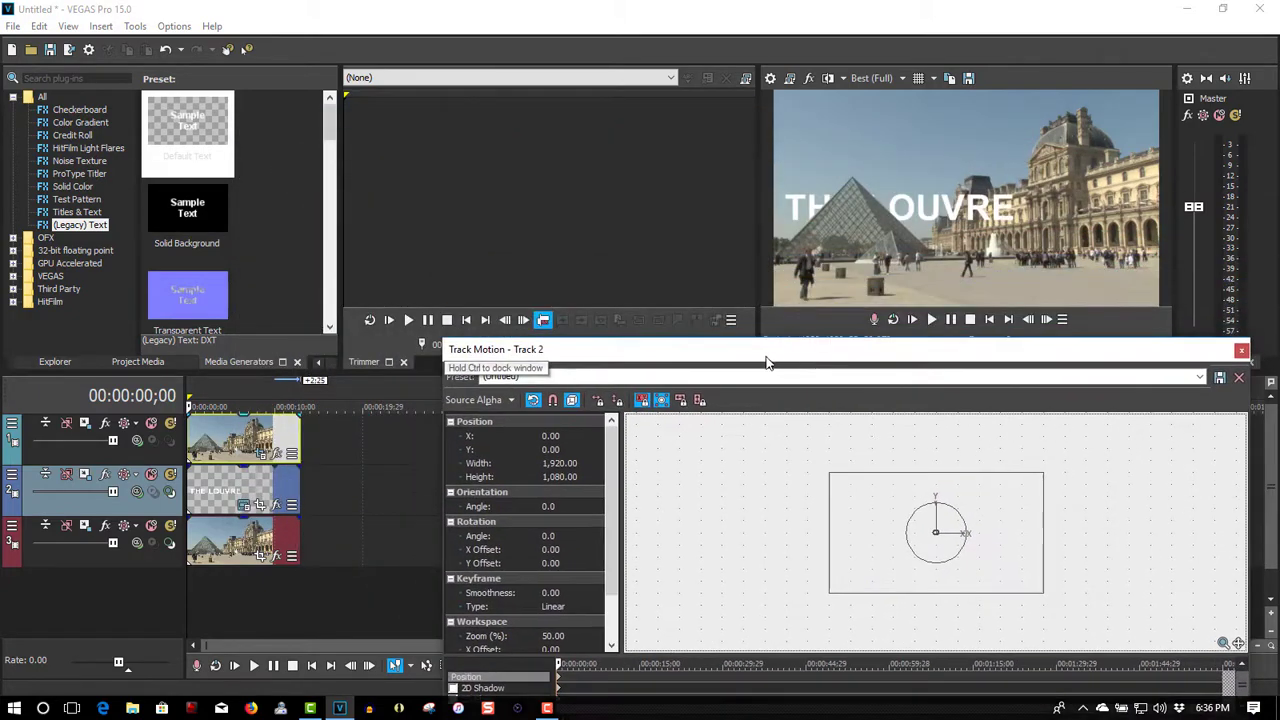
{"action": "left_click", "coordinate": [232, 400]}
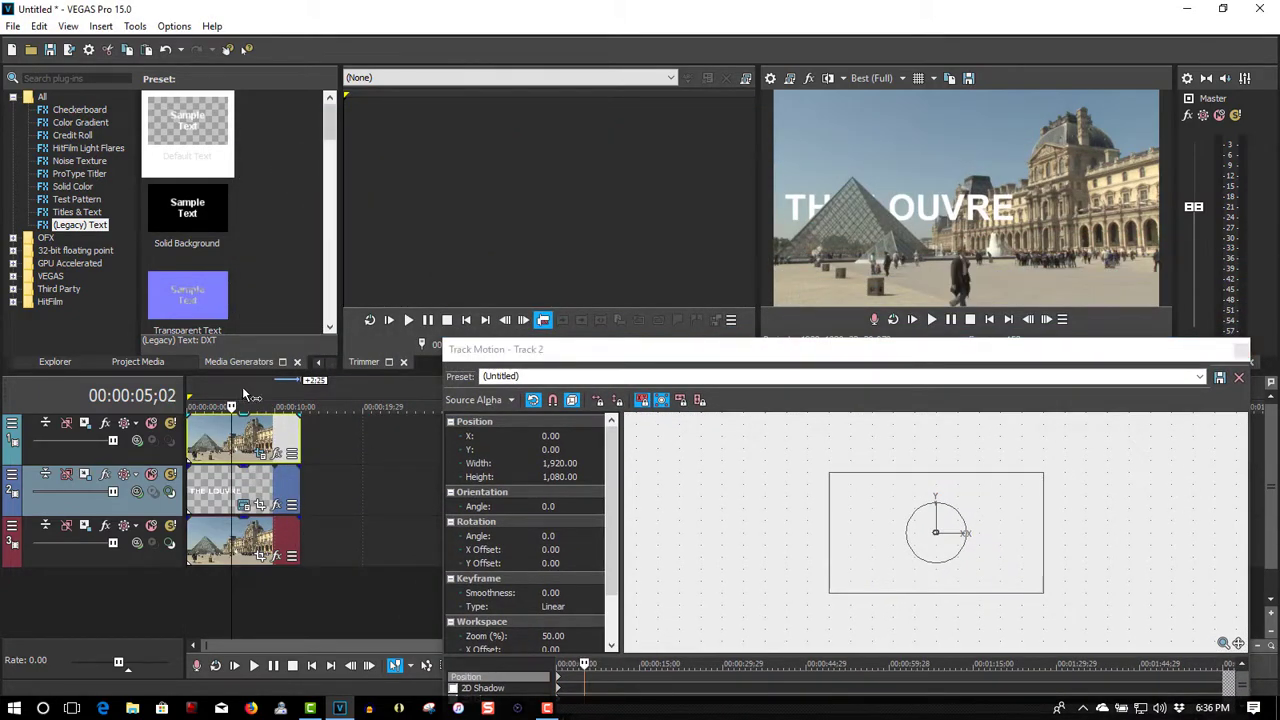
{"action": "left_click_drag", "start_coordinate": [770, 357], "coordinate": [741, 328]}
{"action": "left_click", "coordinate": [836, 527]}
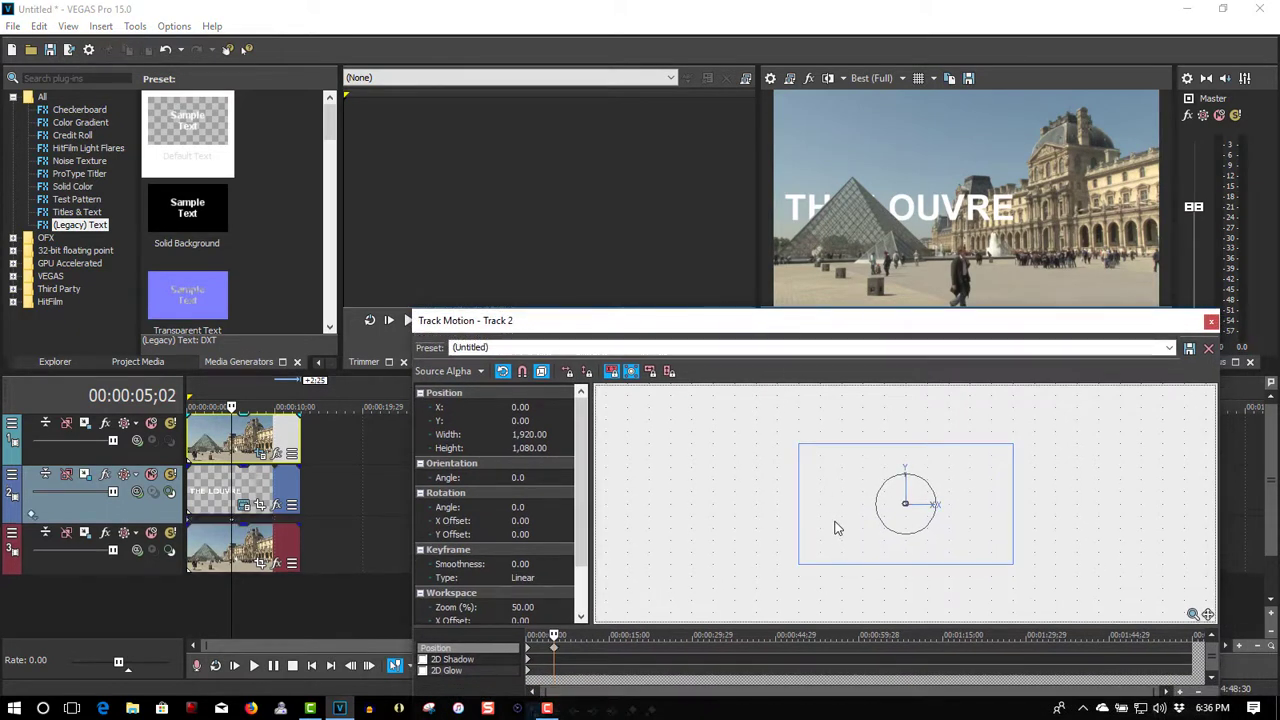
{"action": "left_click_drag", "start_coordinate": [838, 527], "coordinate": [834, 480]}
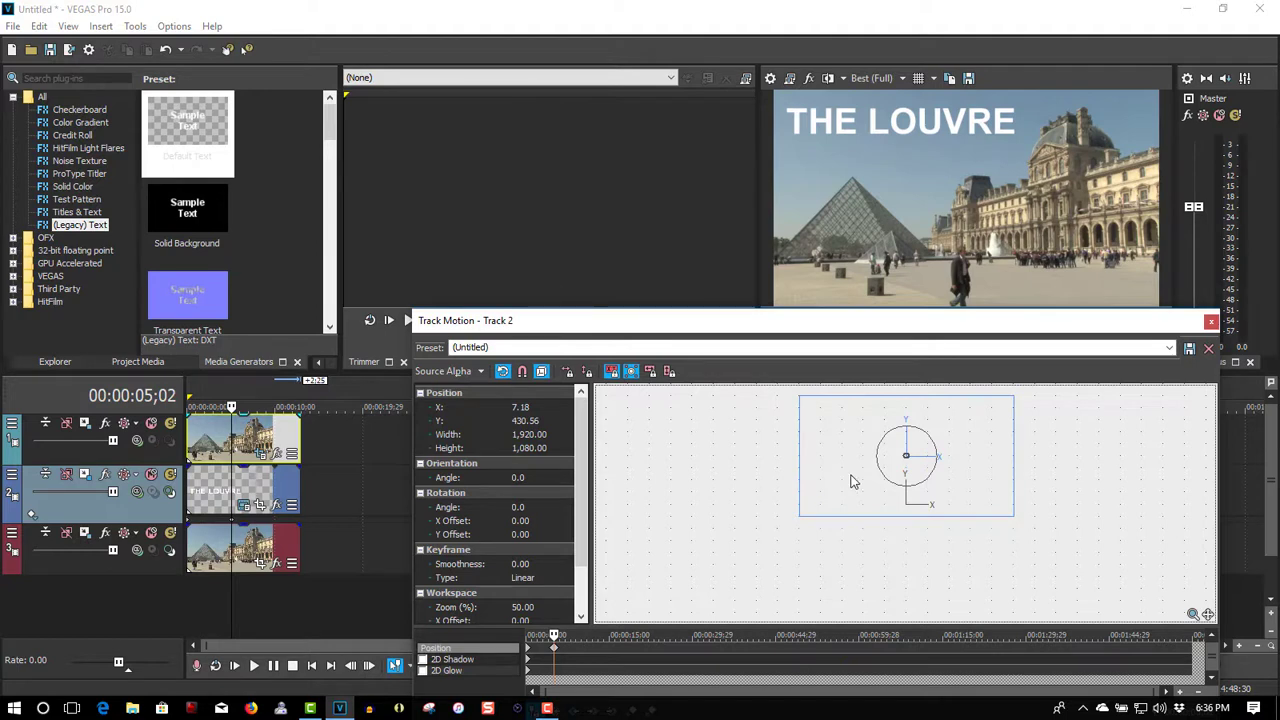
{"action": "left_click", "coordinate": [1210, 323]}
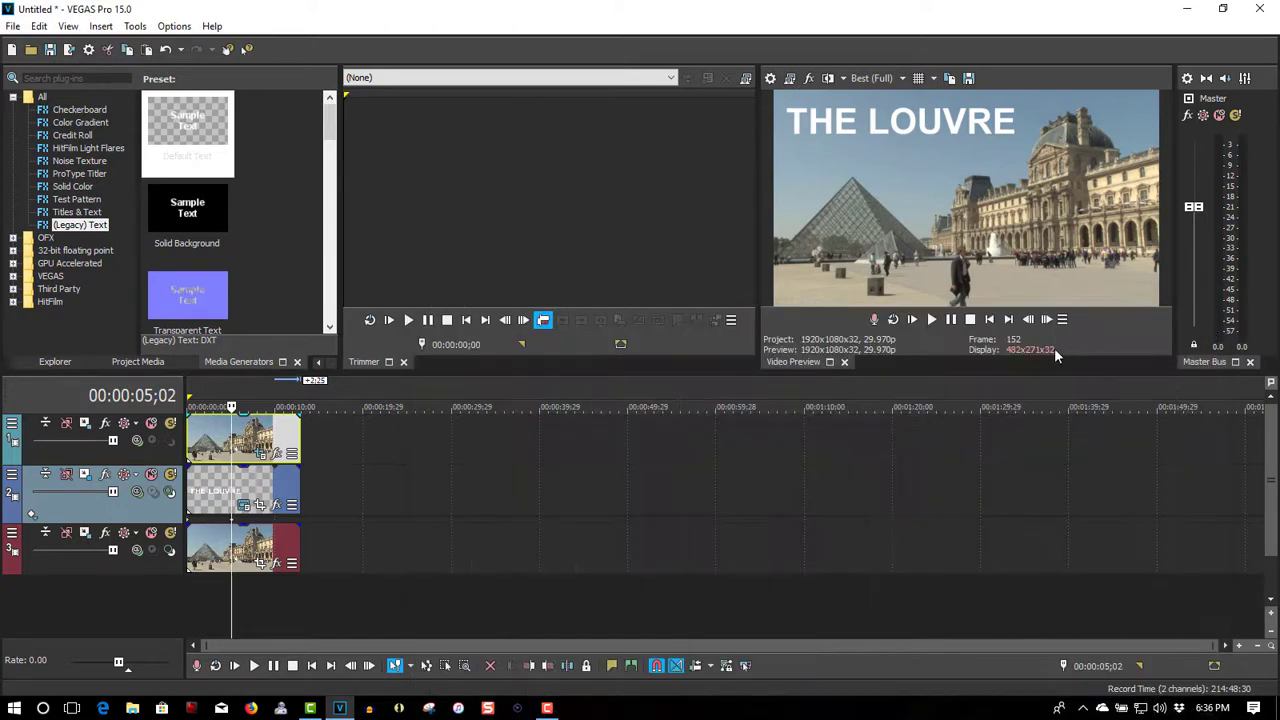
{"action": "left_click", "coordinate": [989, 319]}
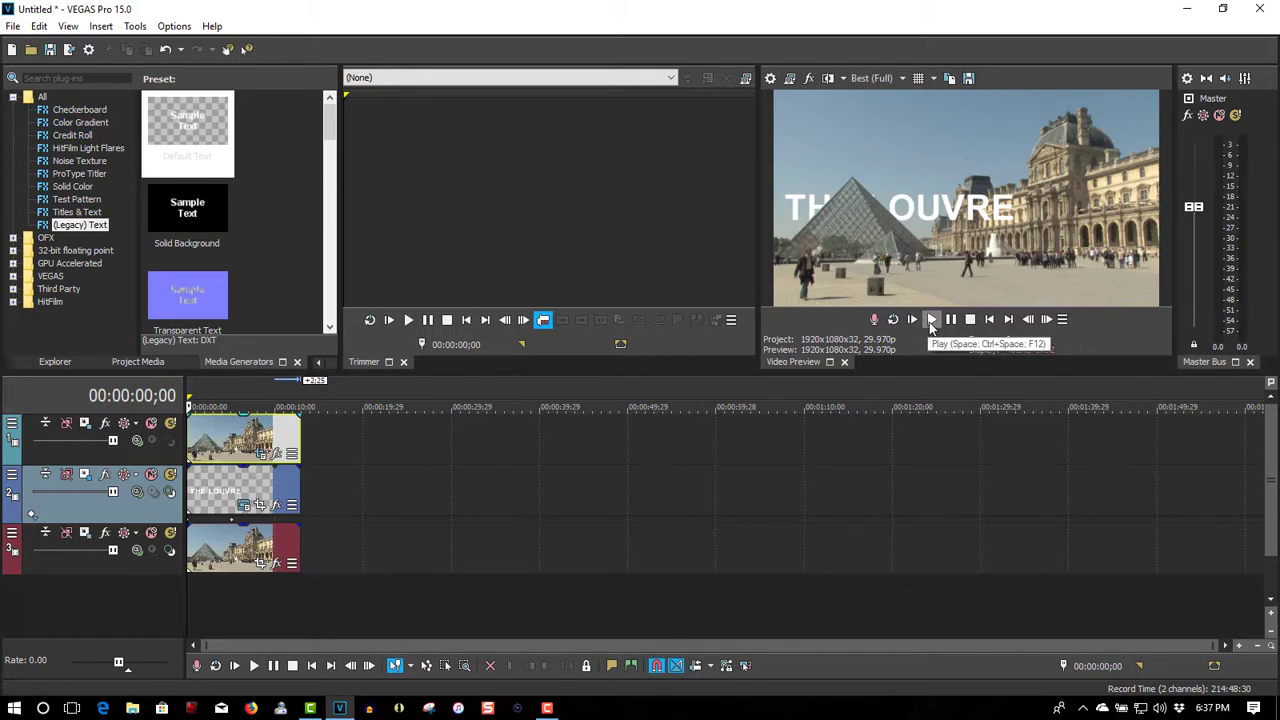
{"action": "left_click", "coordinate": [930, 322]}
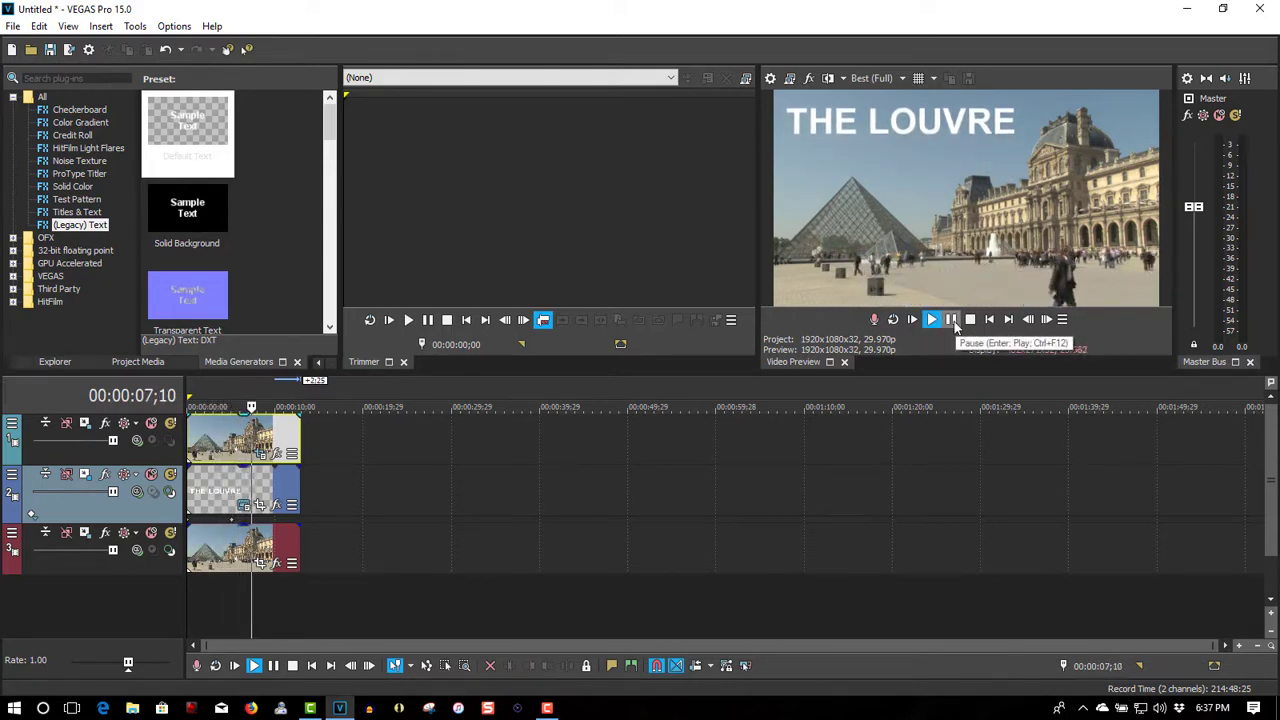
{"action": "left_click", "coordinate": [953, 322]}
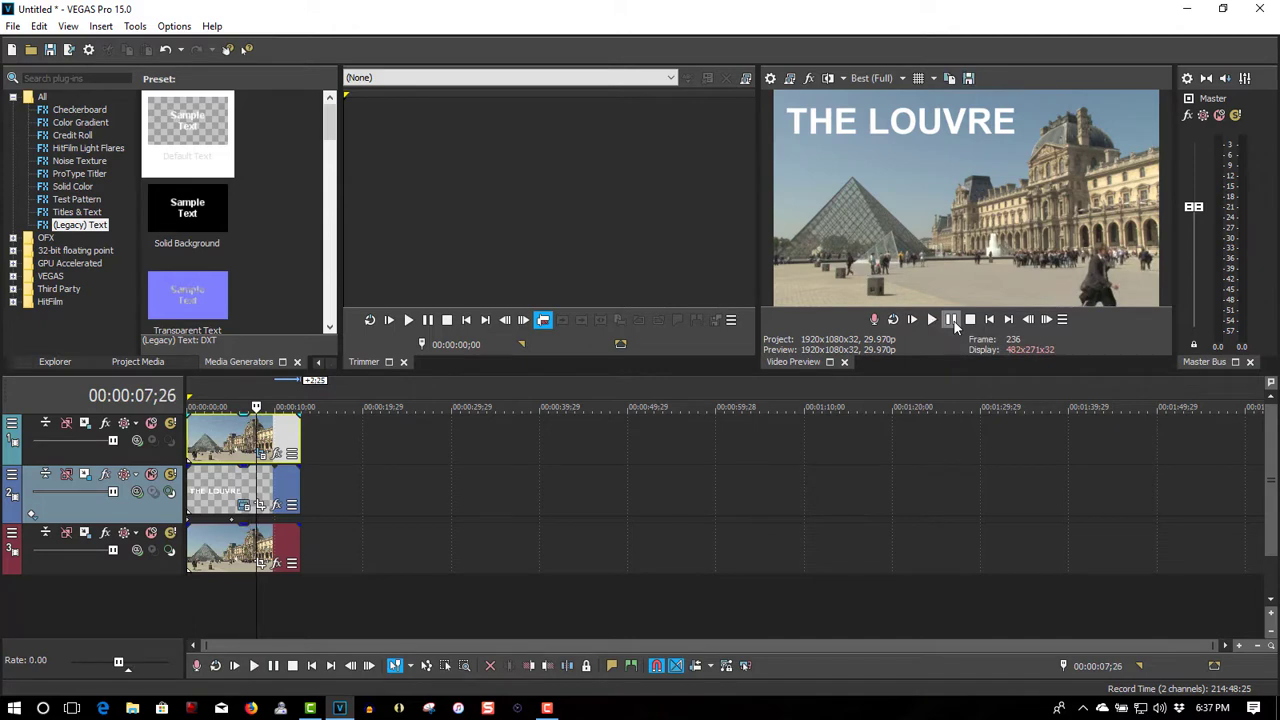